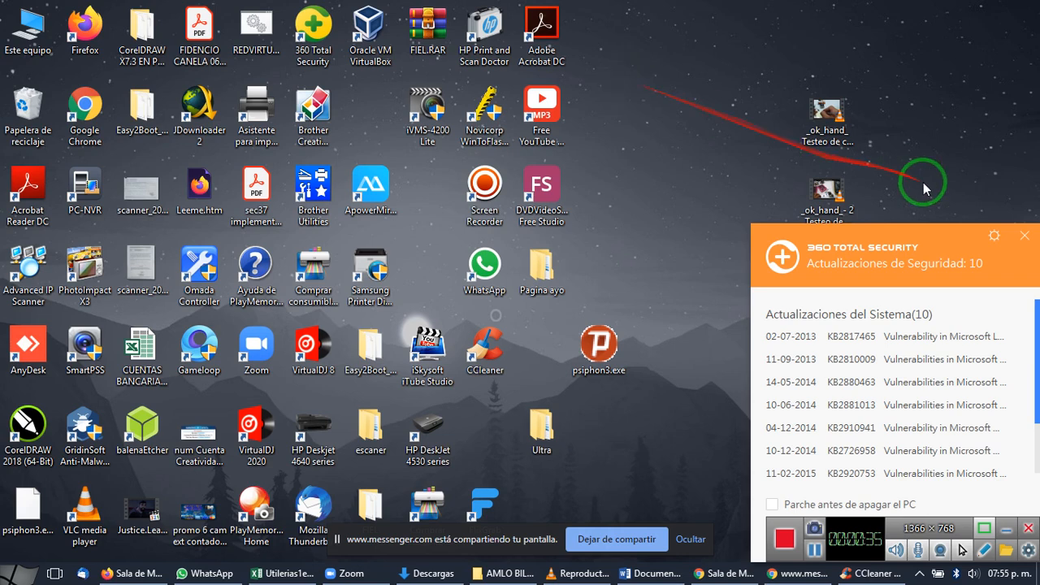
Dismiss the 360 Total Security notification, launch Oracle VM VirtualBox and close its new-version notice.
click(1025, 235)
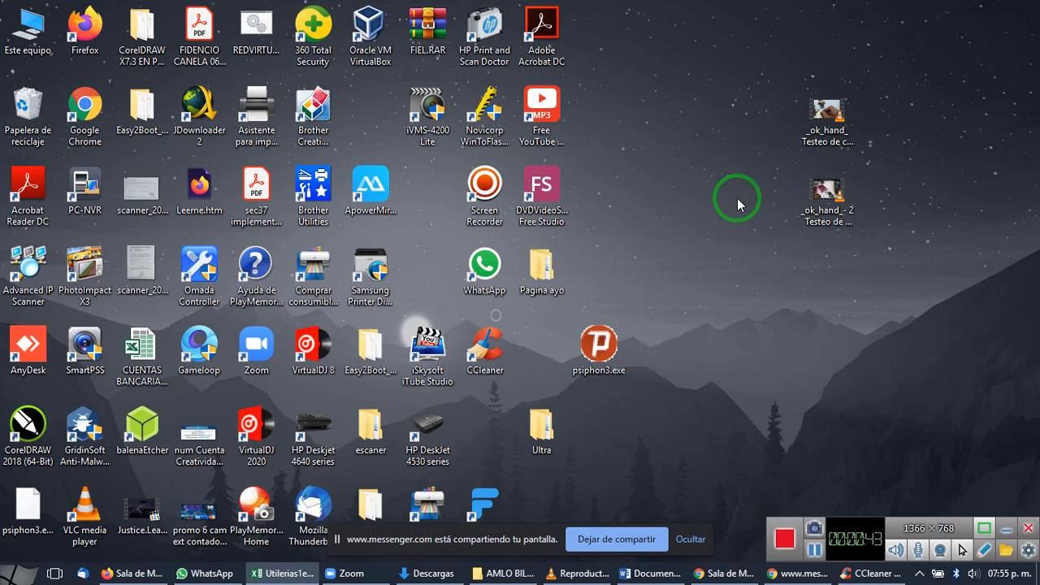
double_click(380, 44)
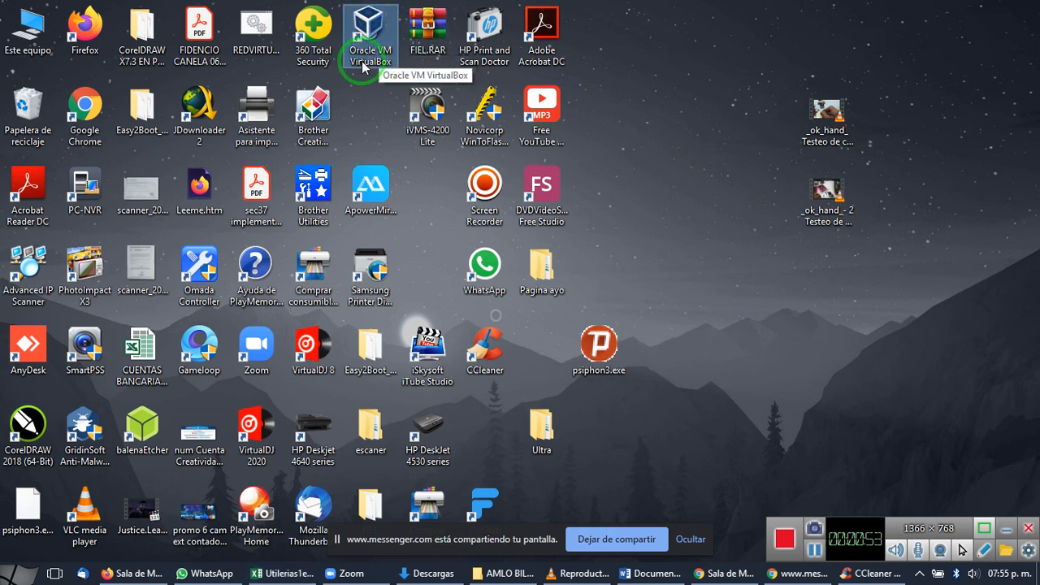
double_click(372, 33)
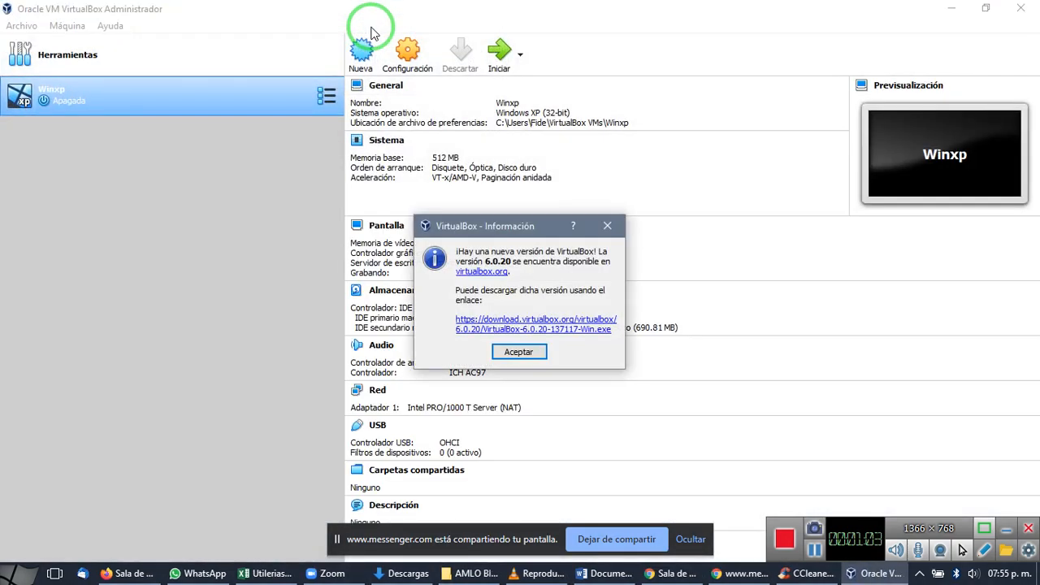
click(514, 353)
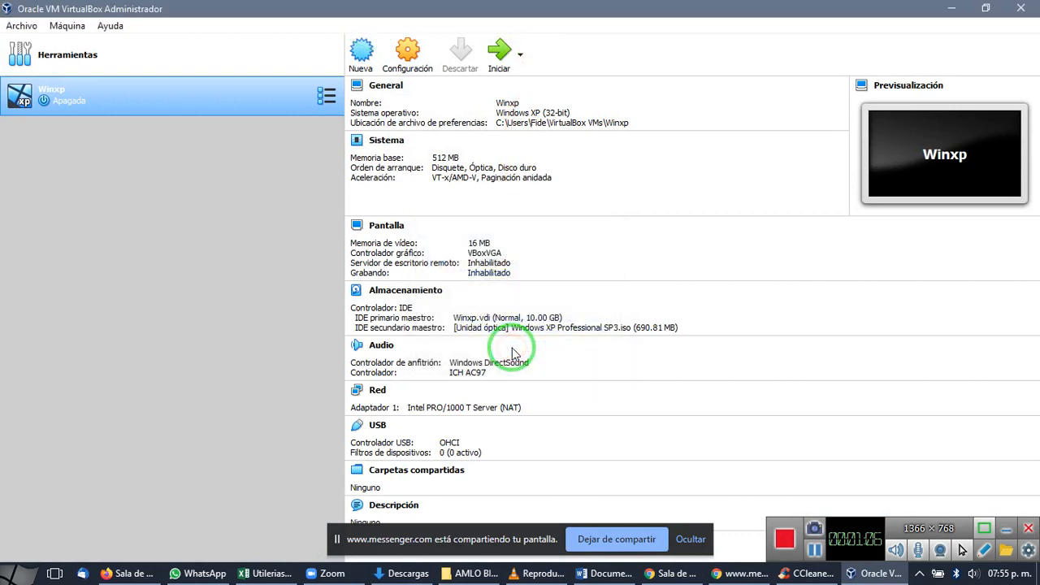
Delete the Winxp virtual machine together with all its files.
right_click(182, 97)
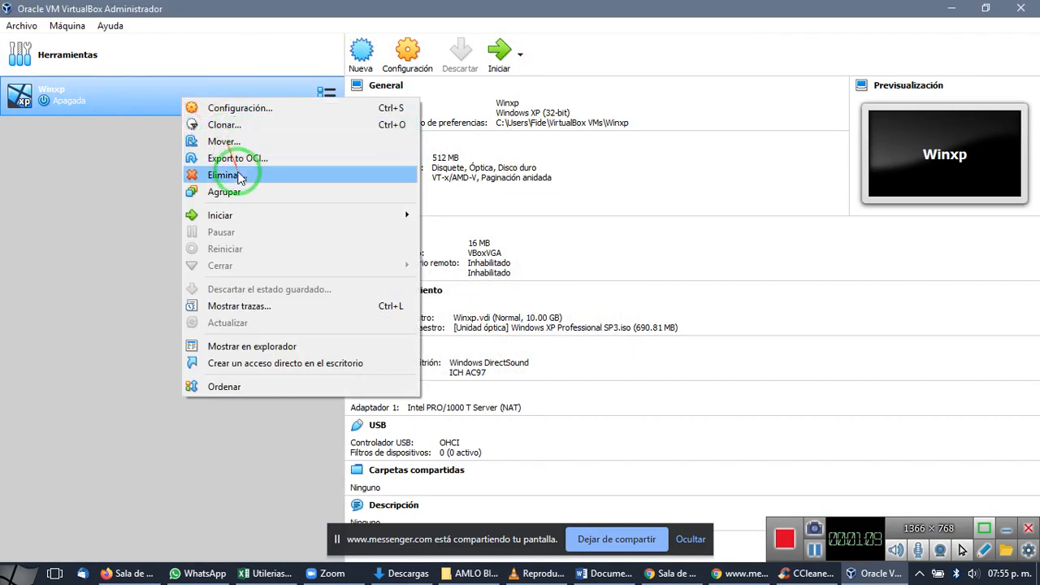
click(238, 180)
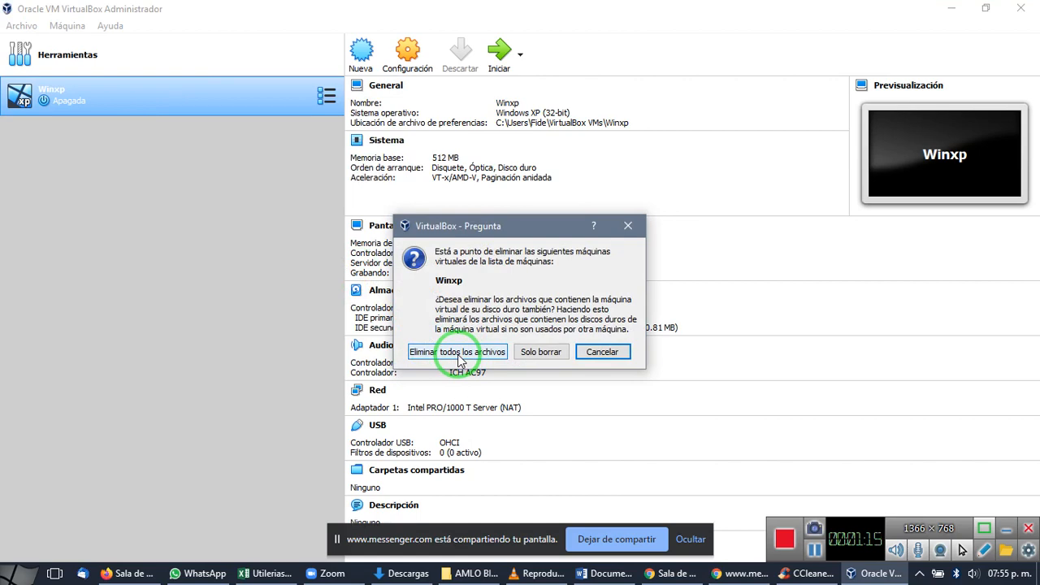
click(458, 353)
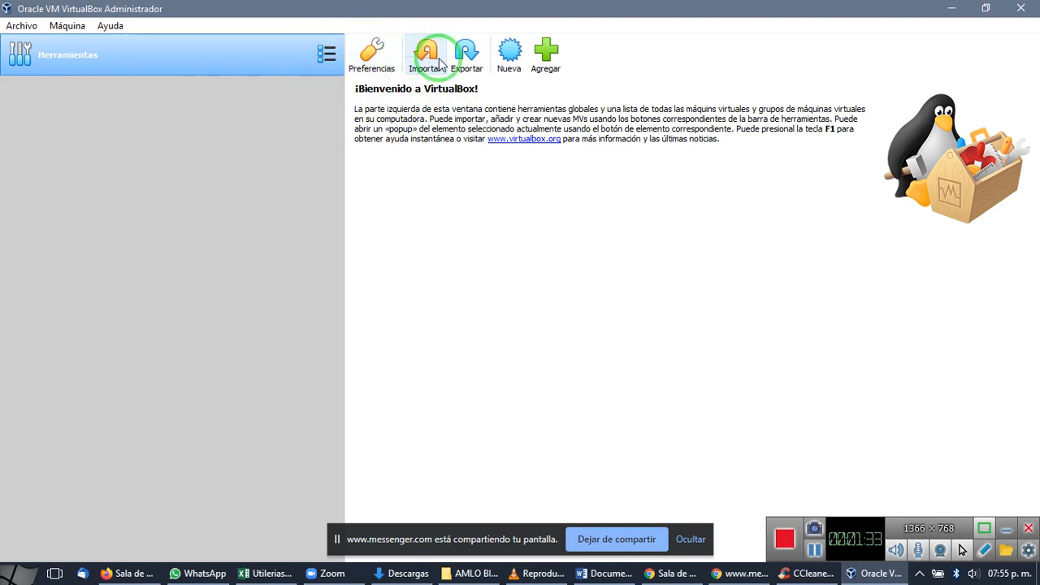
Start creating a new virtual machine and name it Win7.
click(512, 55)
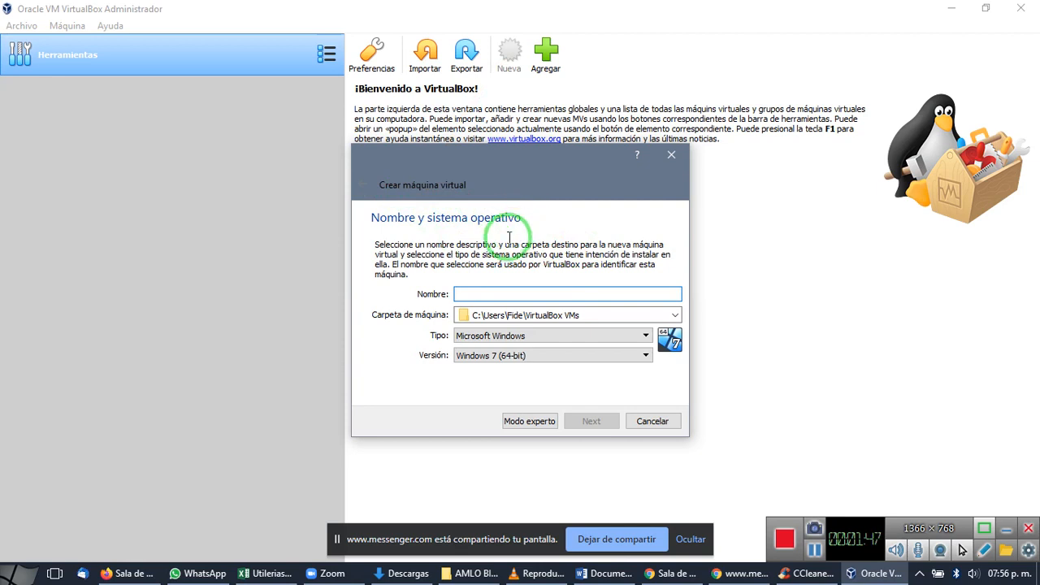
click(500, 292)
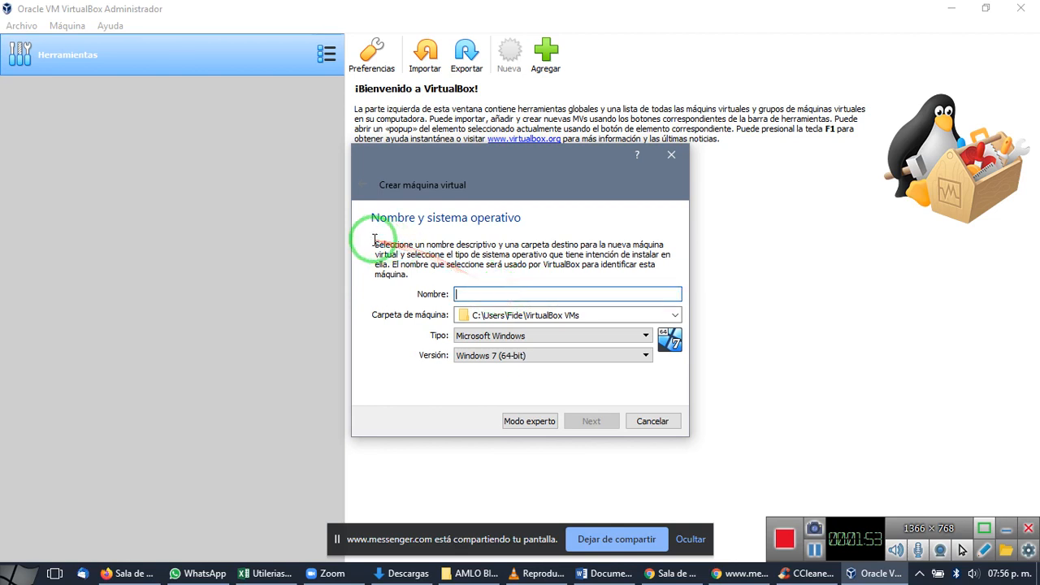
drag(373, 240, 480, 259)
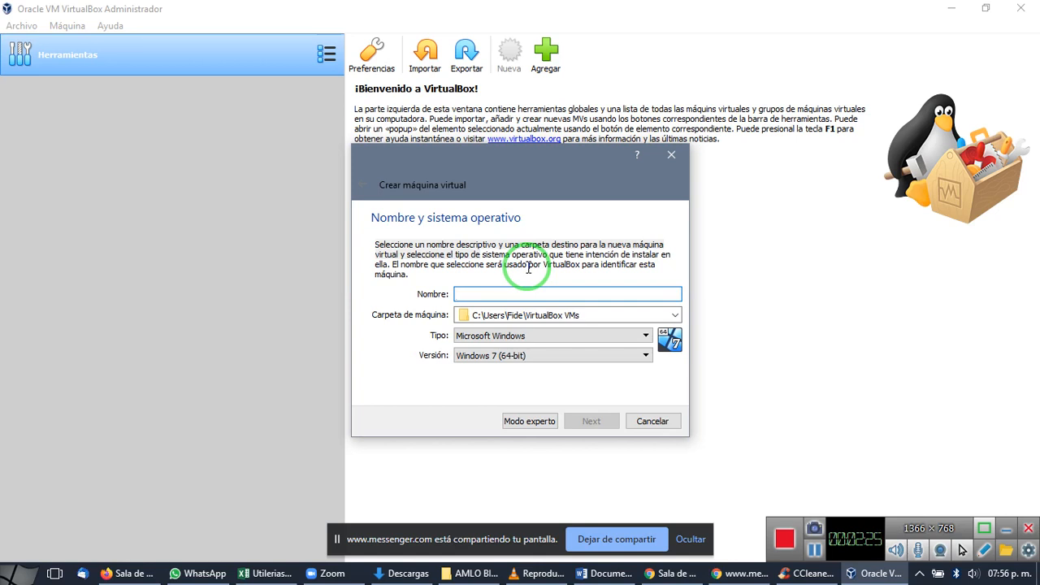
text(Win)
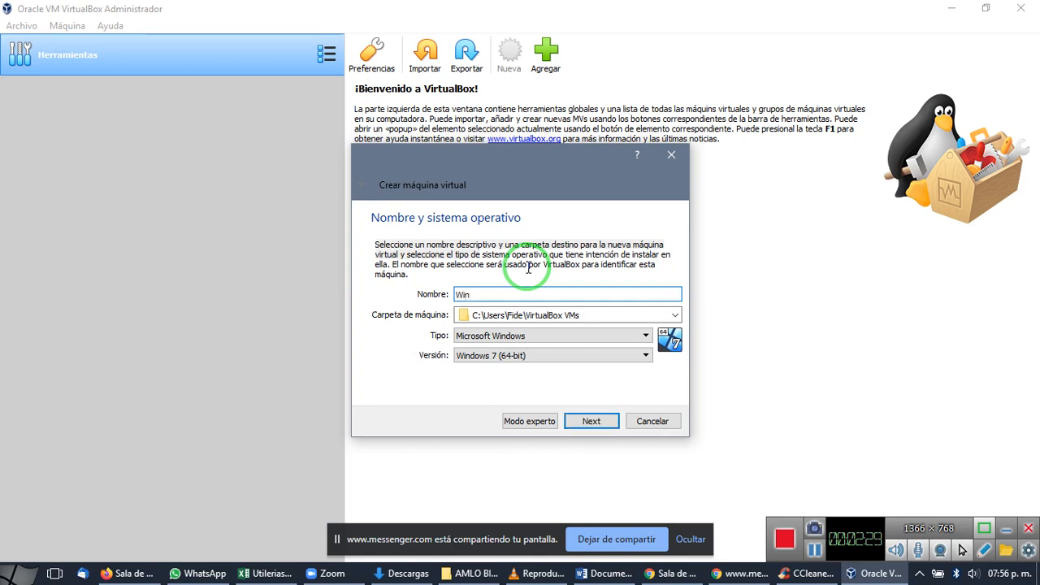
text(7)
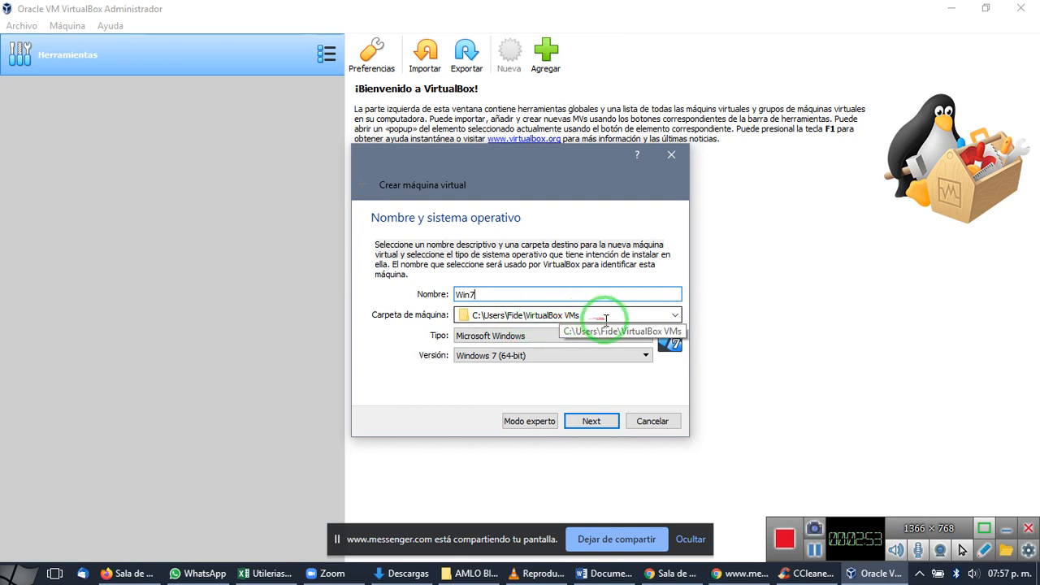
Examine the operating system types offered for the new virtual machine.
click(531, 340)
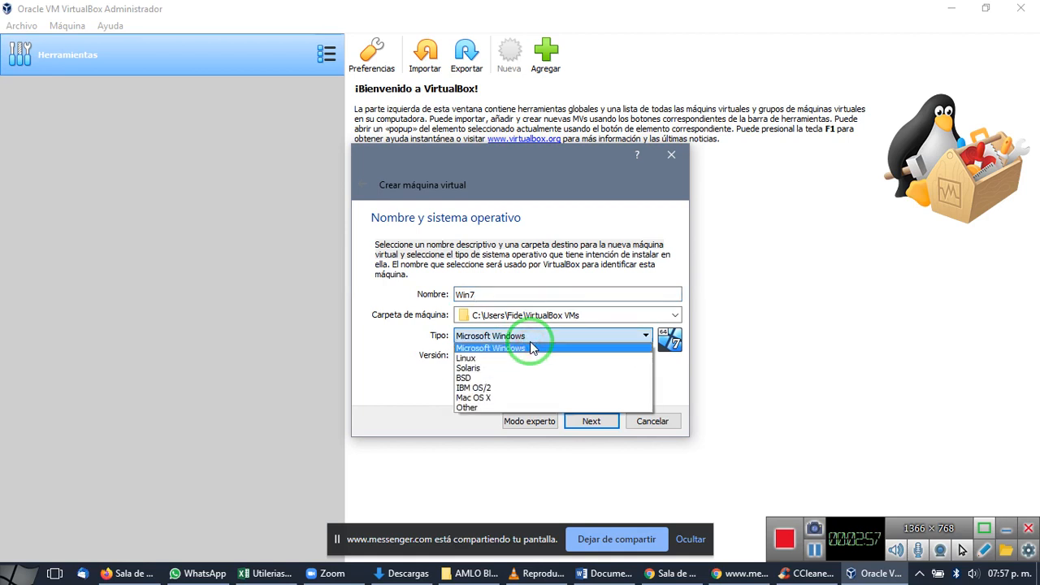
click(422, 335)
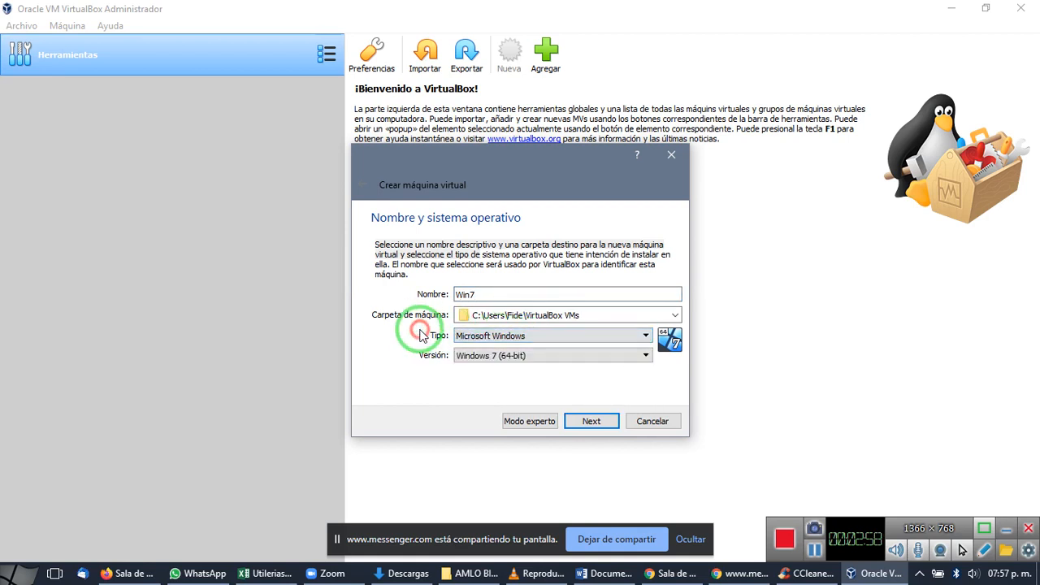
click(513, 336)
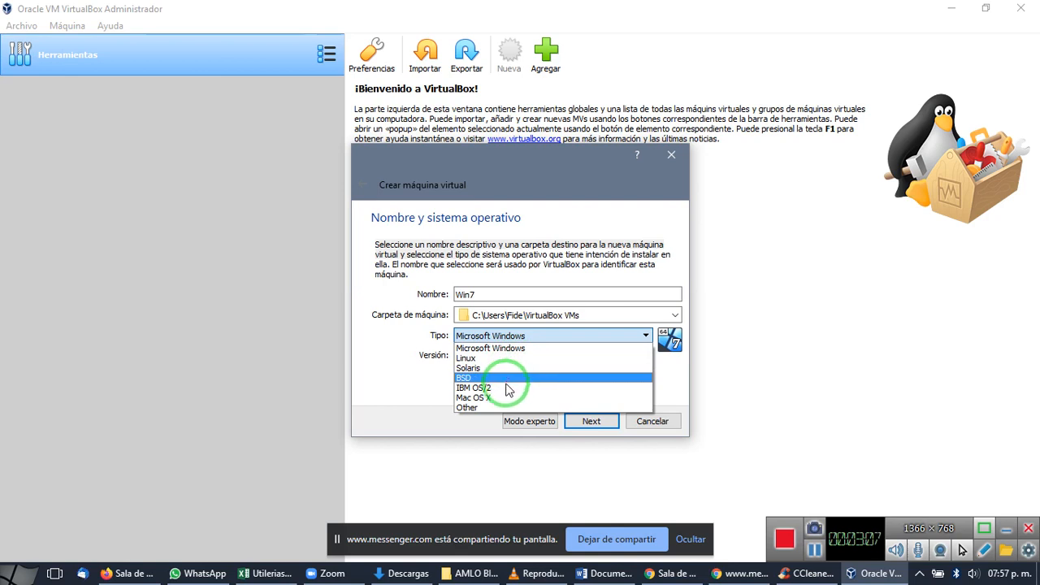
click(401, 355)
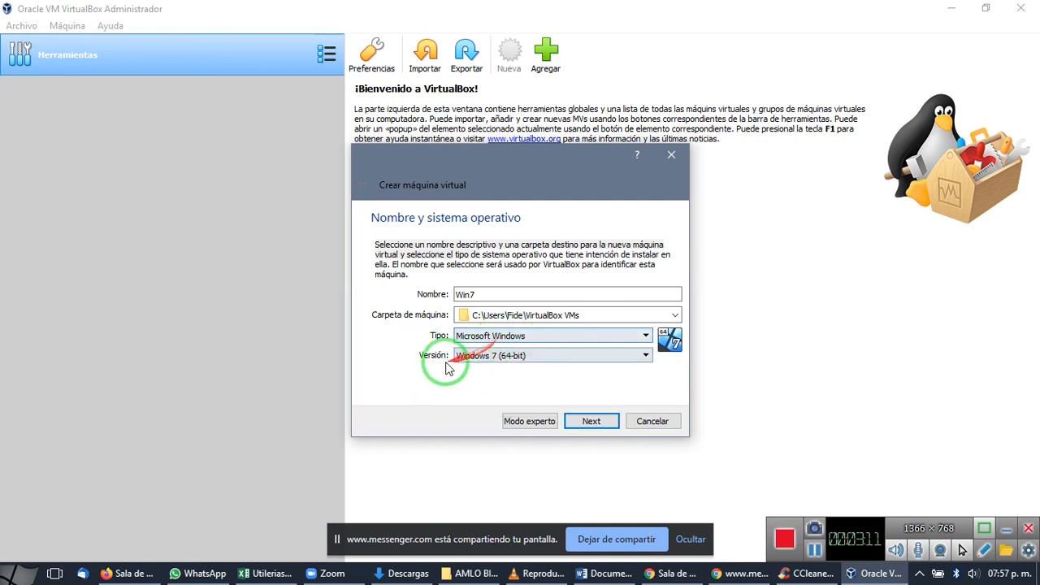
Review the available Windows versions, choose Windows 7 (64-bit) and continue to the memory settings.
click(481, 358)
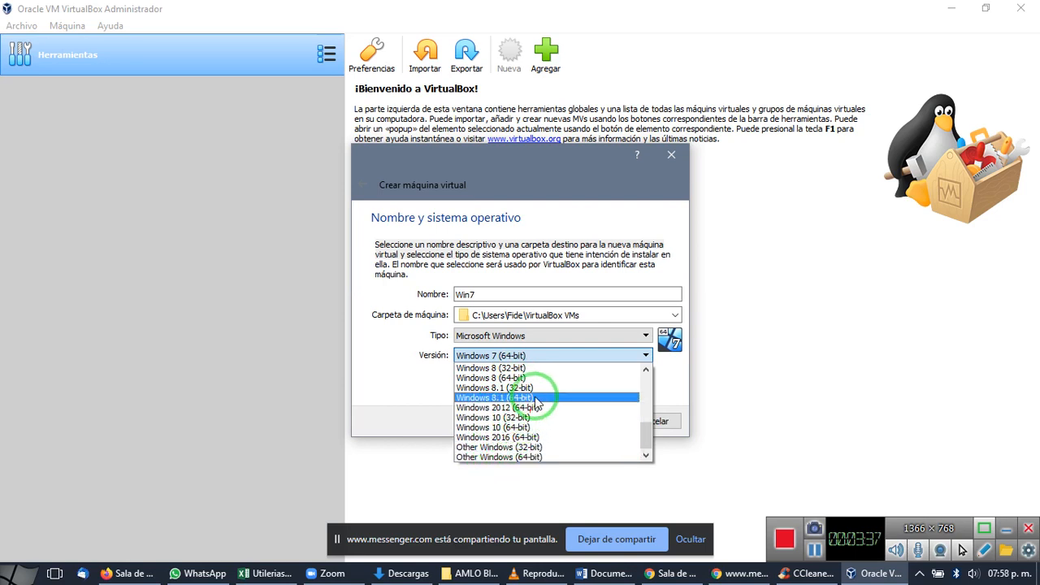
scroll(543, 397, up, 10)
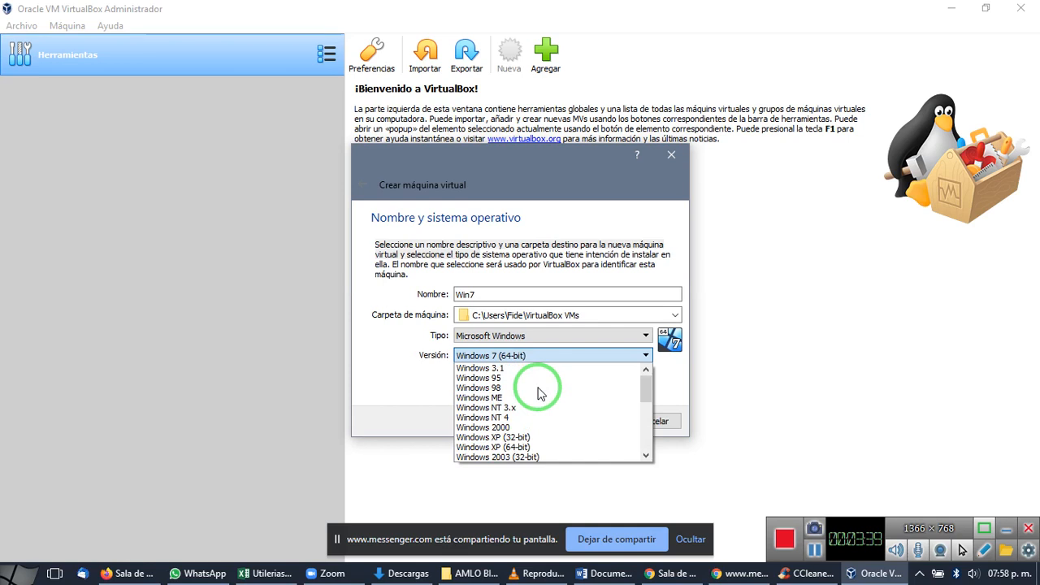
scroll(541, 394, down, 6)
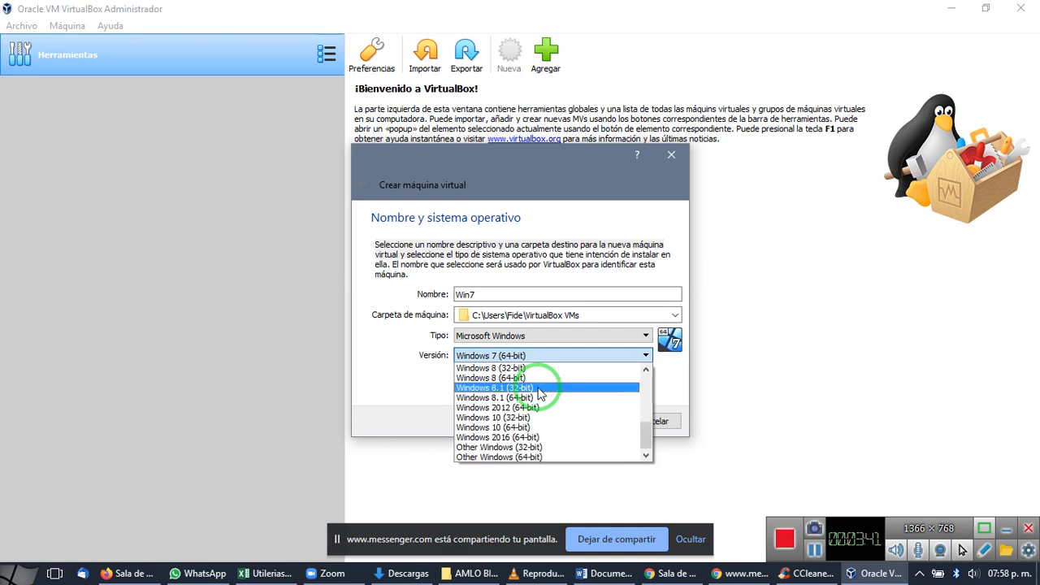
scroll(540, 395, up, 6)
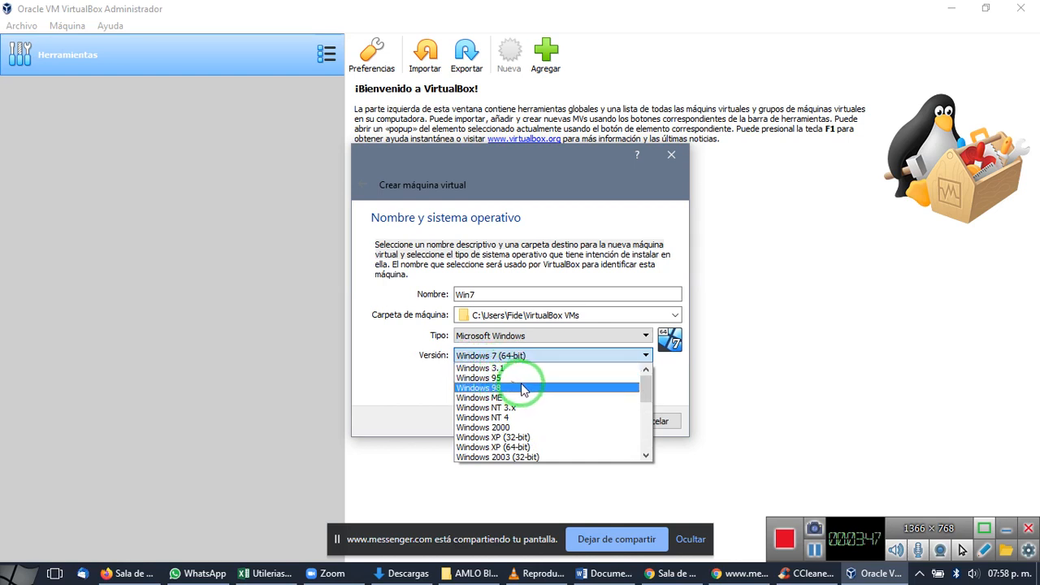
scroll(520, 392, down, 2)
scroll(527, 394, up, 2)
scroll(527, 394, down, 6)
scroll(526, 394, up, 6)
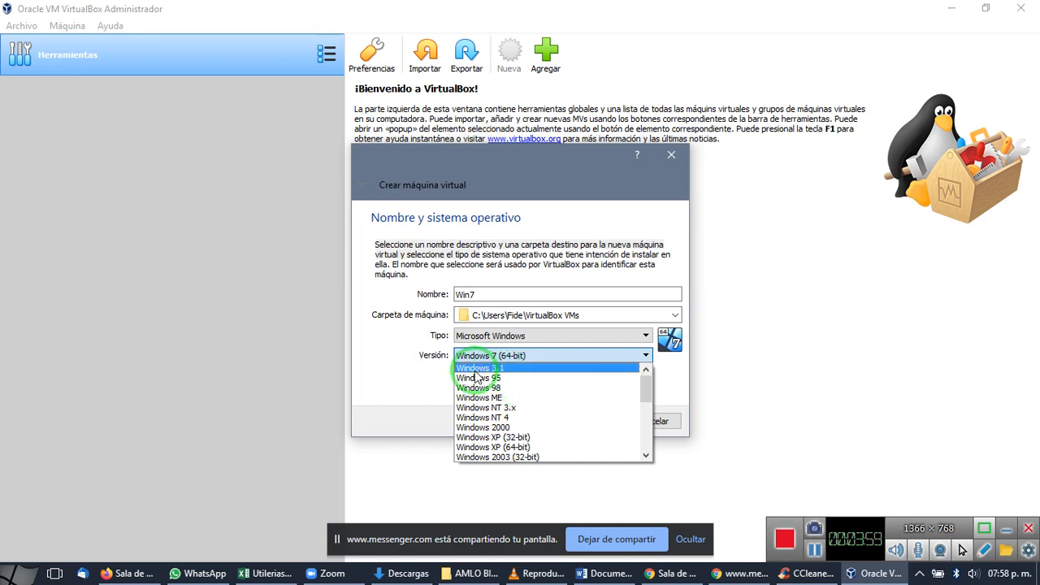
scroll(484, 381, down, 5)
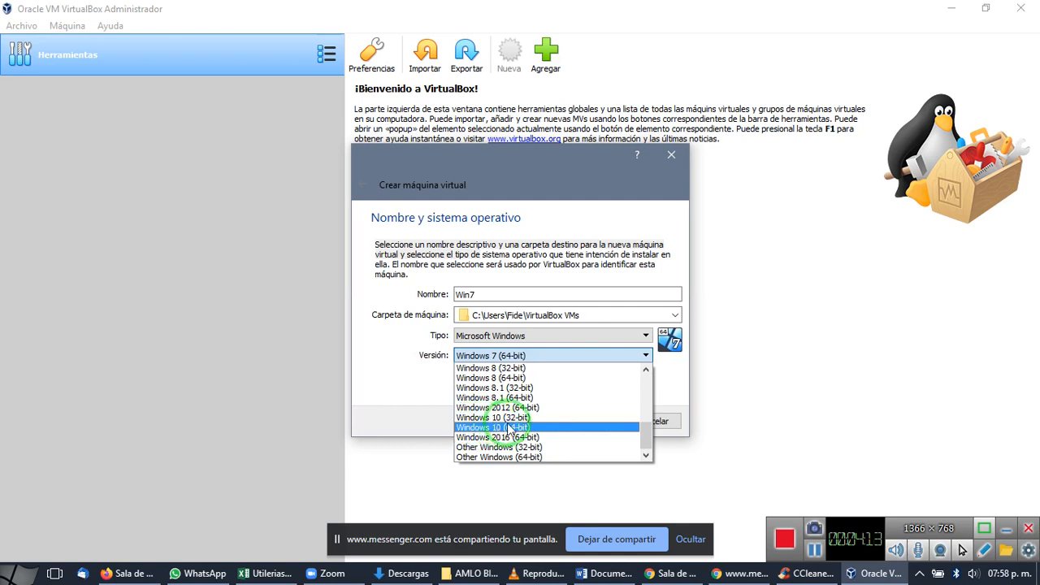
scroll(524, 419, up, 2)
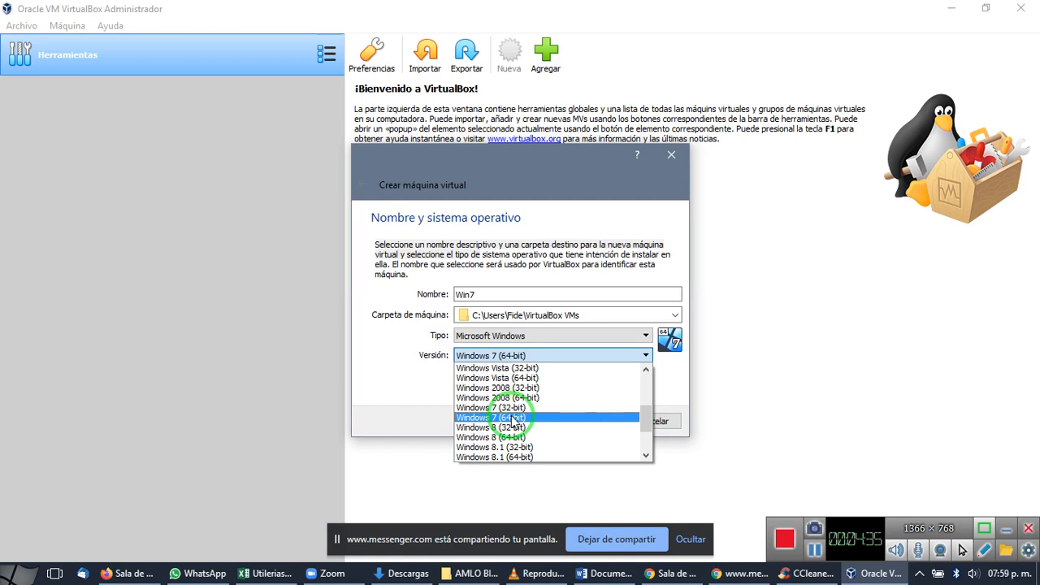
click(513, 418)
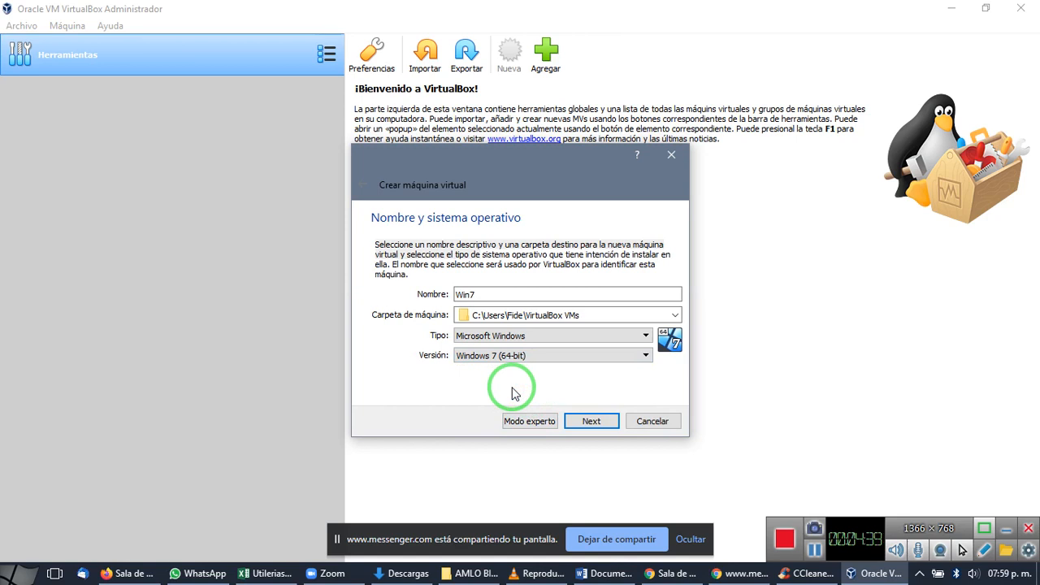
click(592, 419)
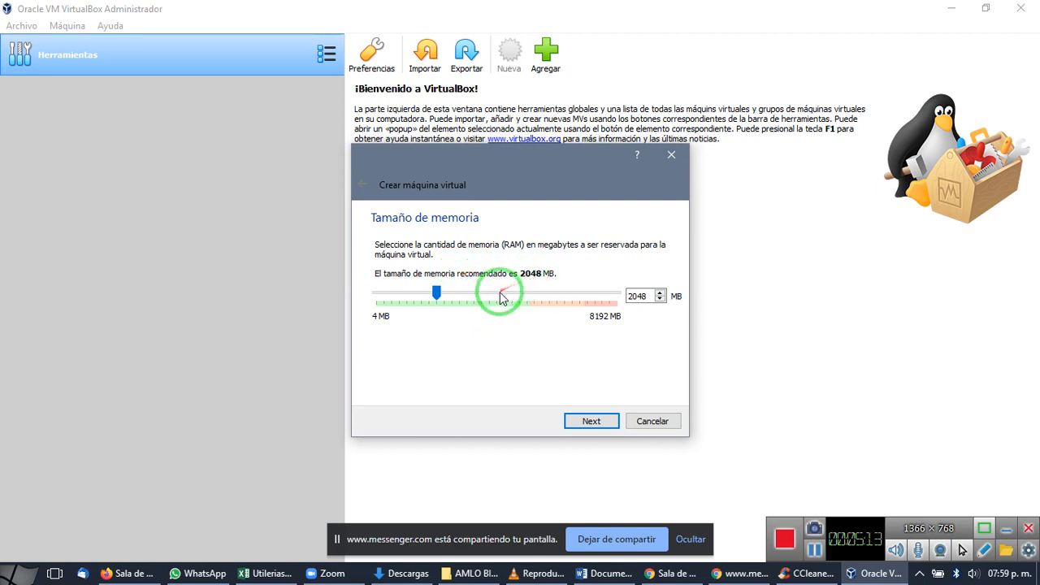
Accept 2048 MB of memory and set up a new virtual hard disk of VDI type with dynamically allocated storage.
click(591, 422)
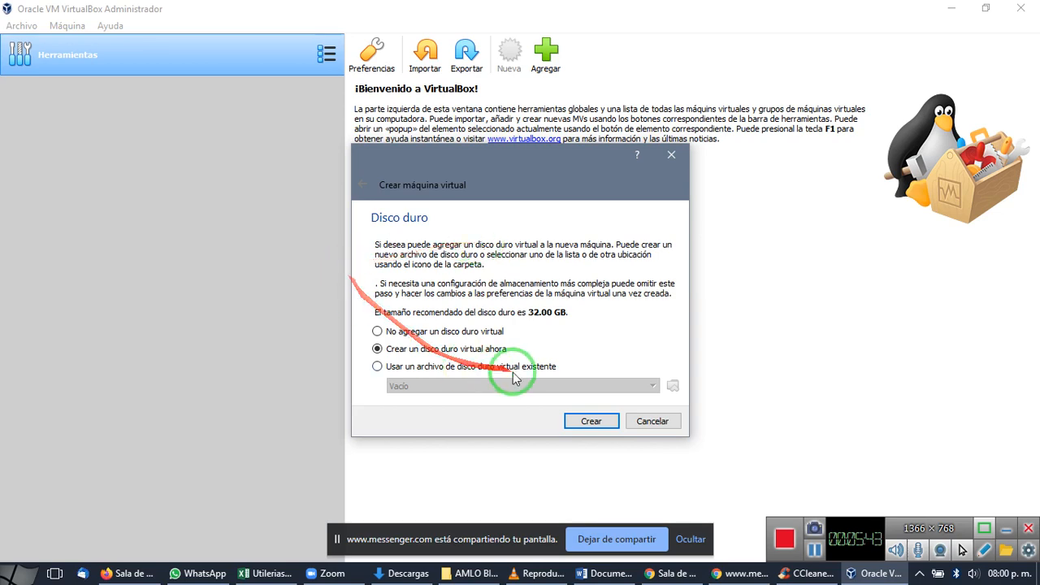
click(590, 422)
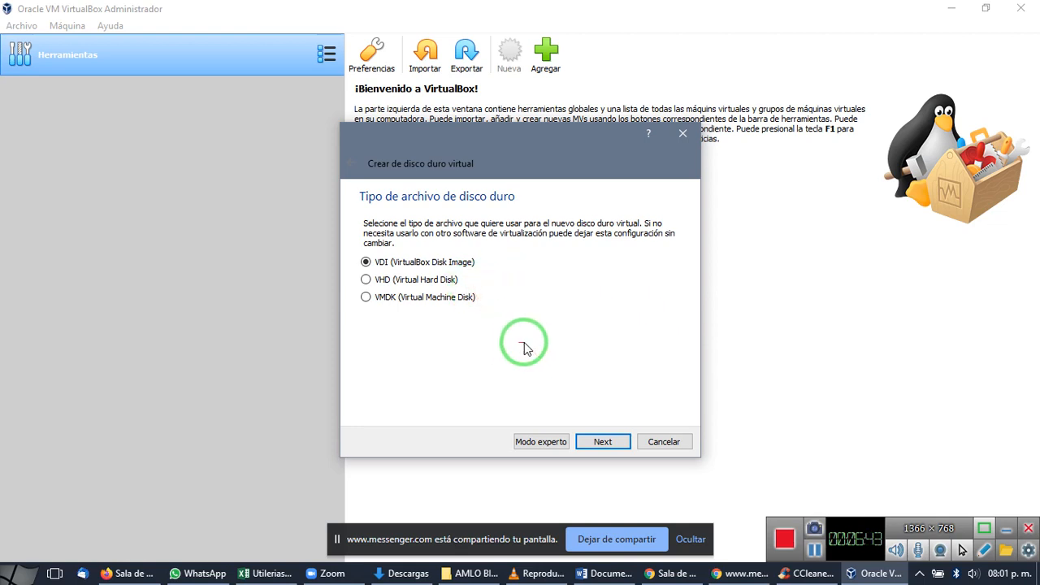
click(601, 443)
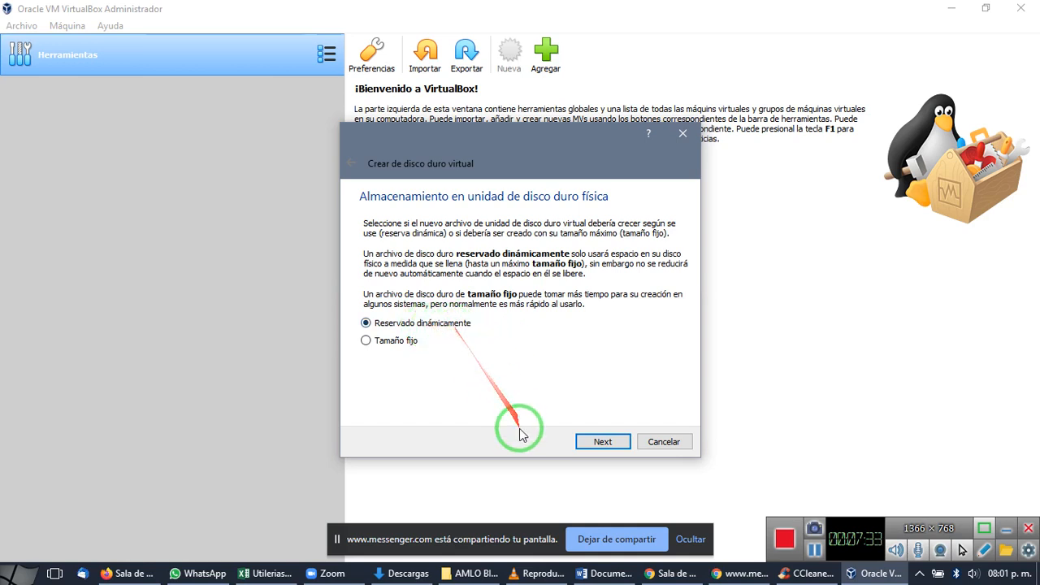
click(617, 444)
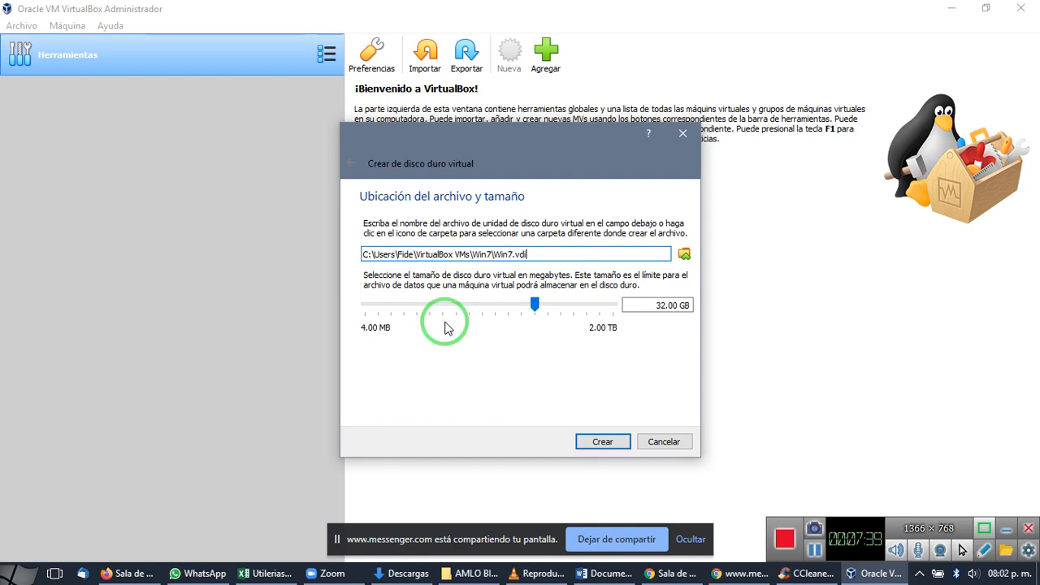
Select the virtual hard disk's size value and check the free space on drive C: in File Explorer.
click(647, 305)
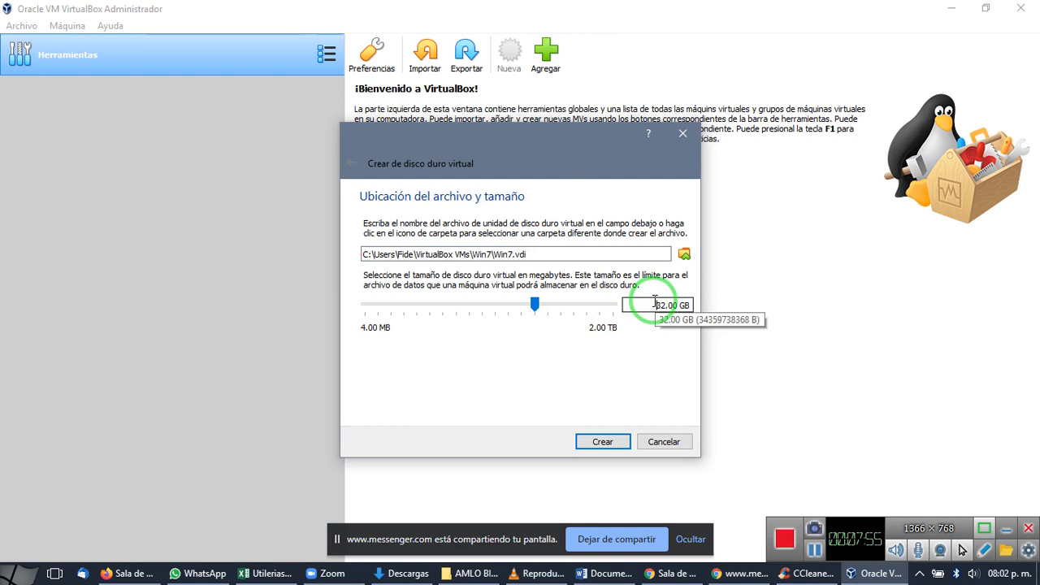
drag(655, 305, 692, 303)
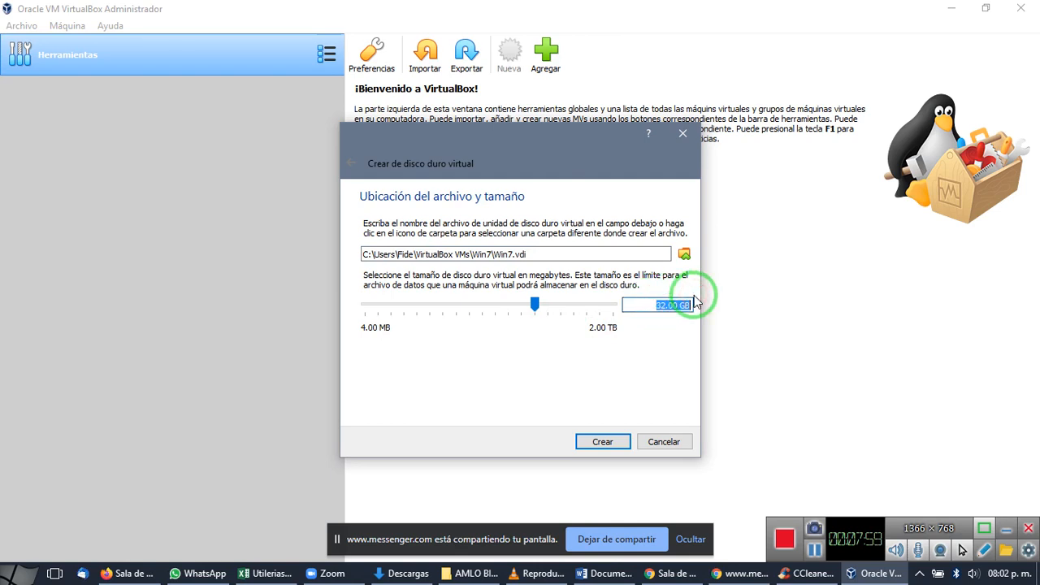
key(super+e)
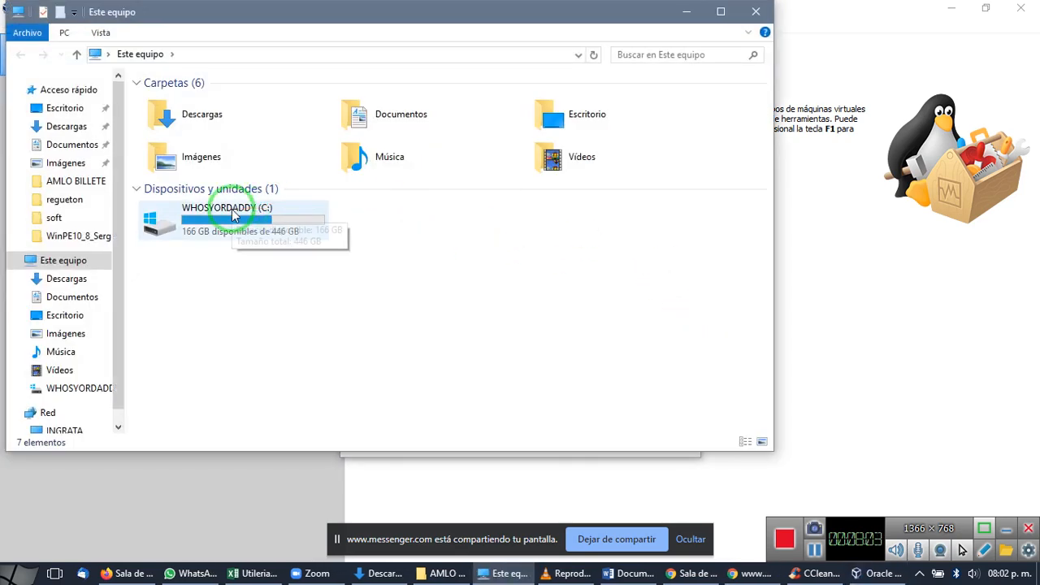
click(205, 231)
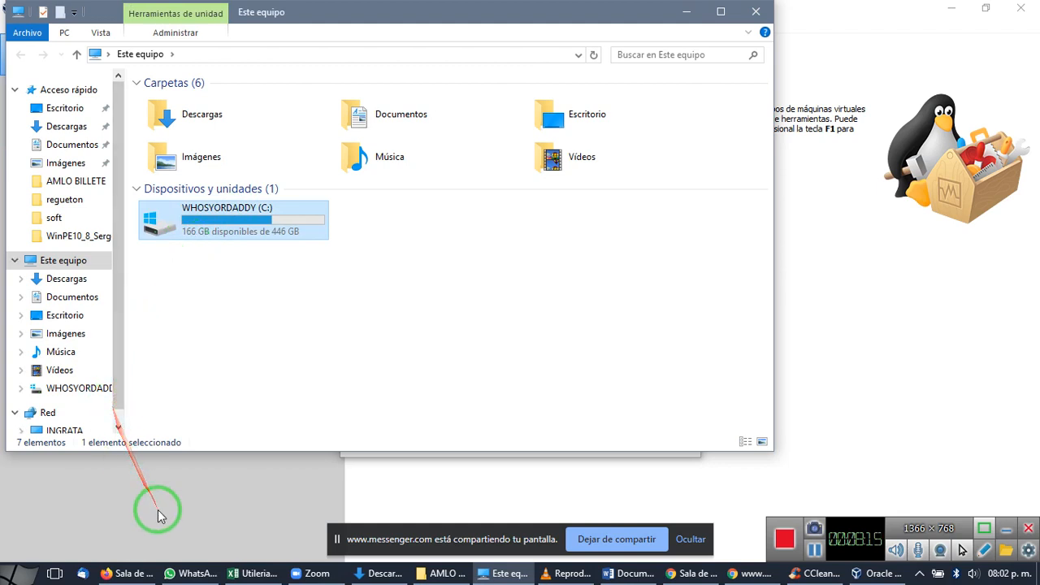
mouse_move(252, 579)
mouse_move(622, 578)
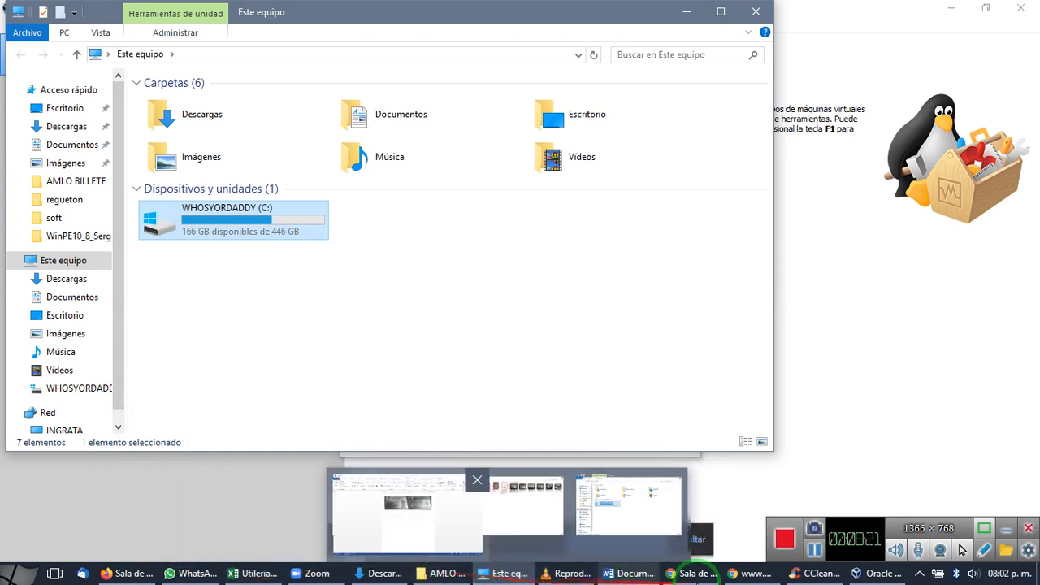
click(745, 578)
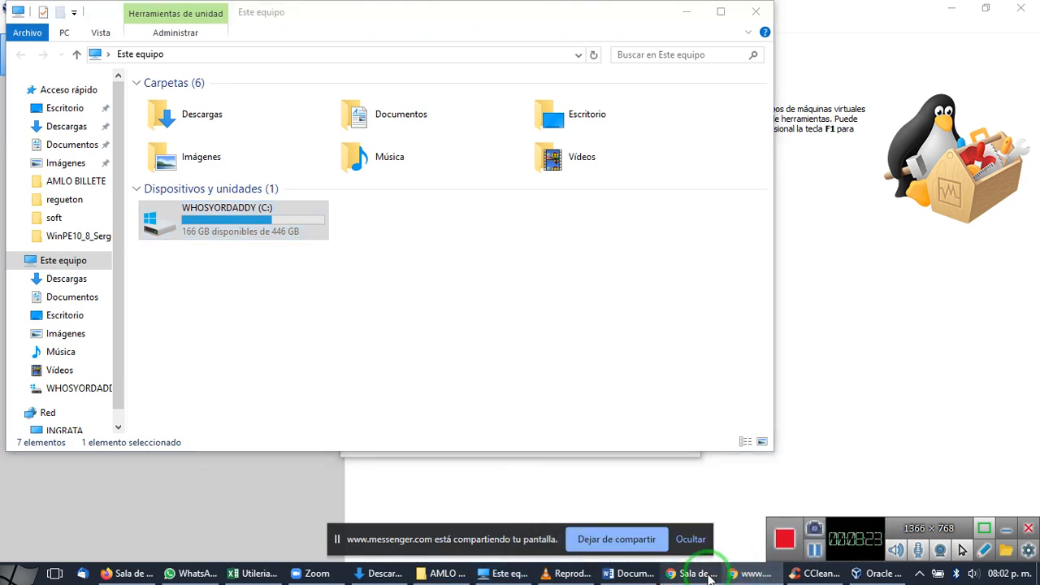
Check the Messenger room in the browser and return to File Explorer to examine drive C's available space.
click(710, 576)
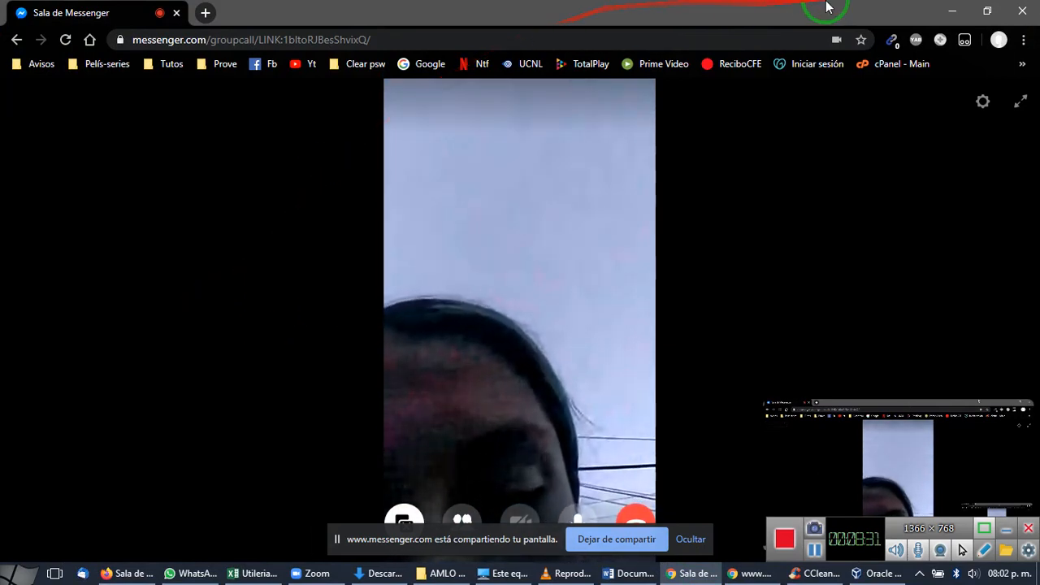
click(953, 12)
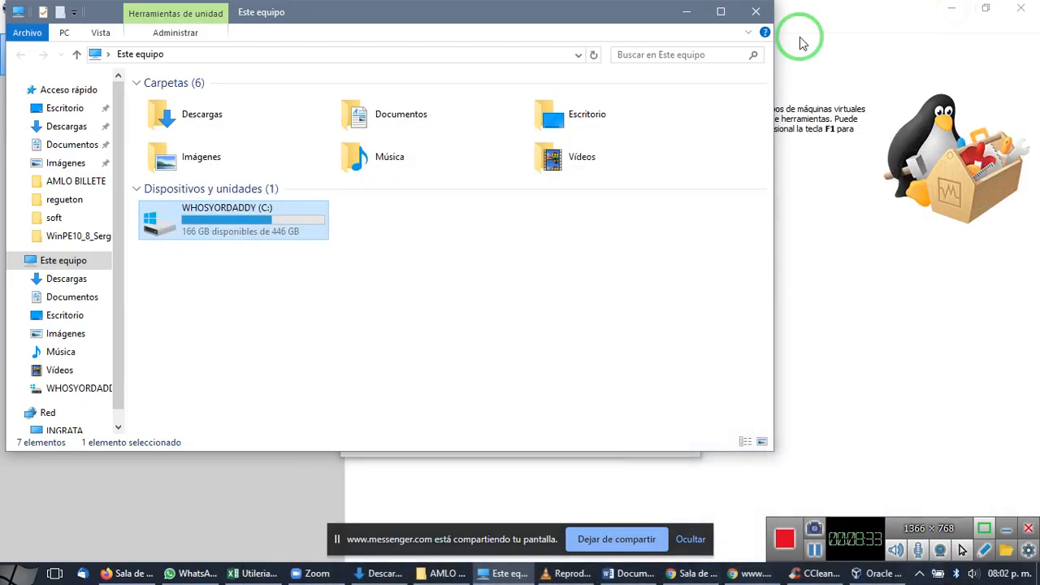
click(260, 241)
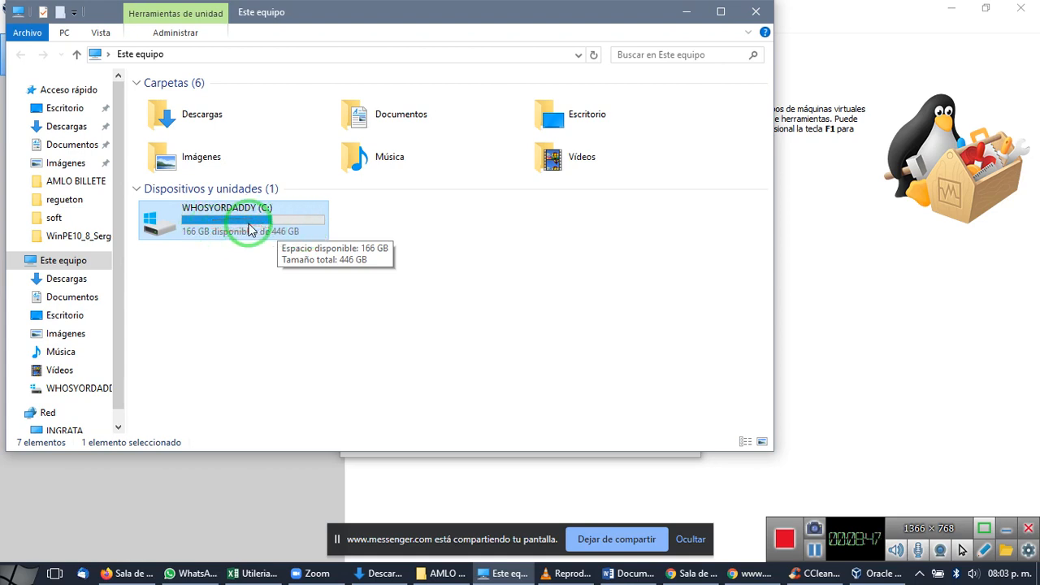
click(344, 339)
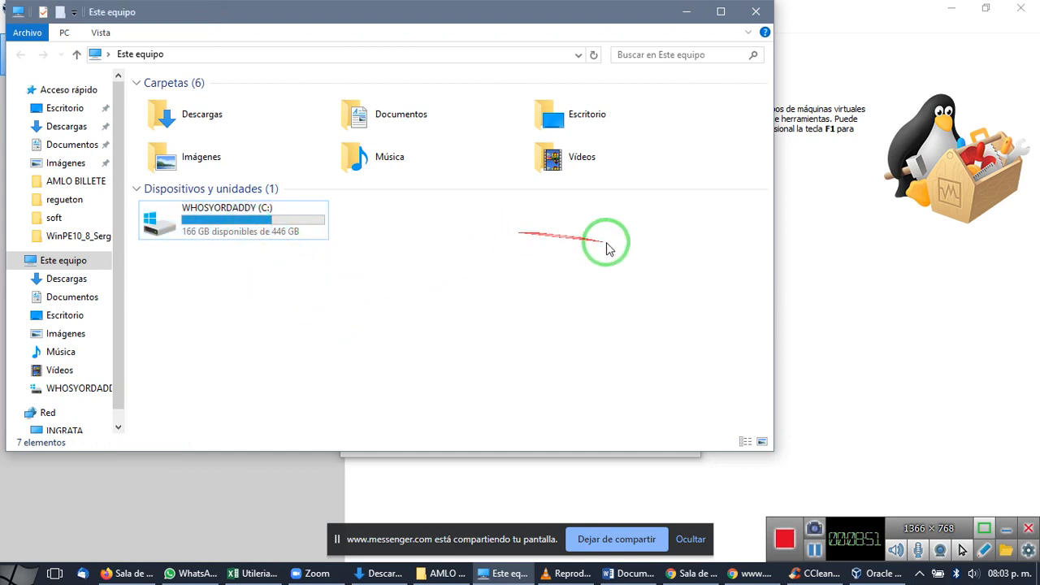
Compare the virtual hard disk size proposed in VirtualBox with the free space on drive C in File Explorer.
click(694, 14)
double_click(659, 305)
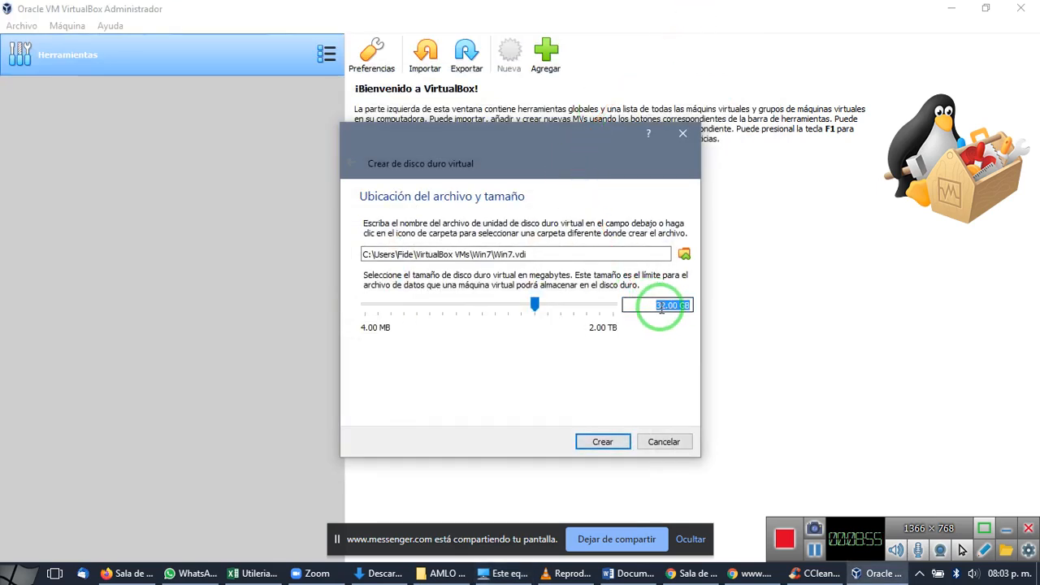
key(alt+Tab)
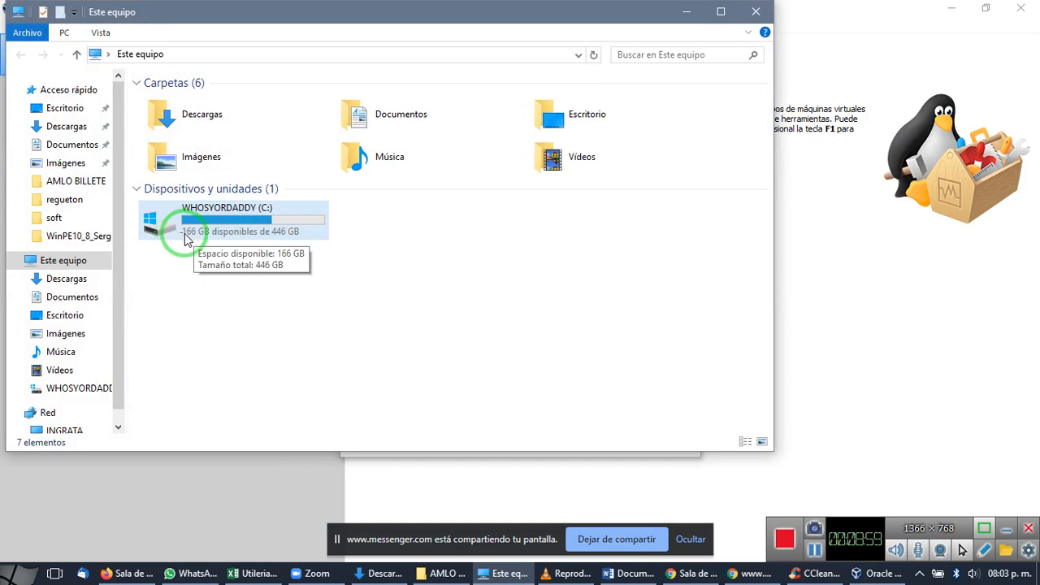
key(alt+Tab)
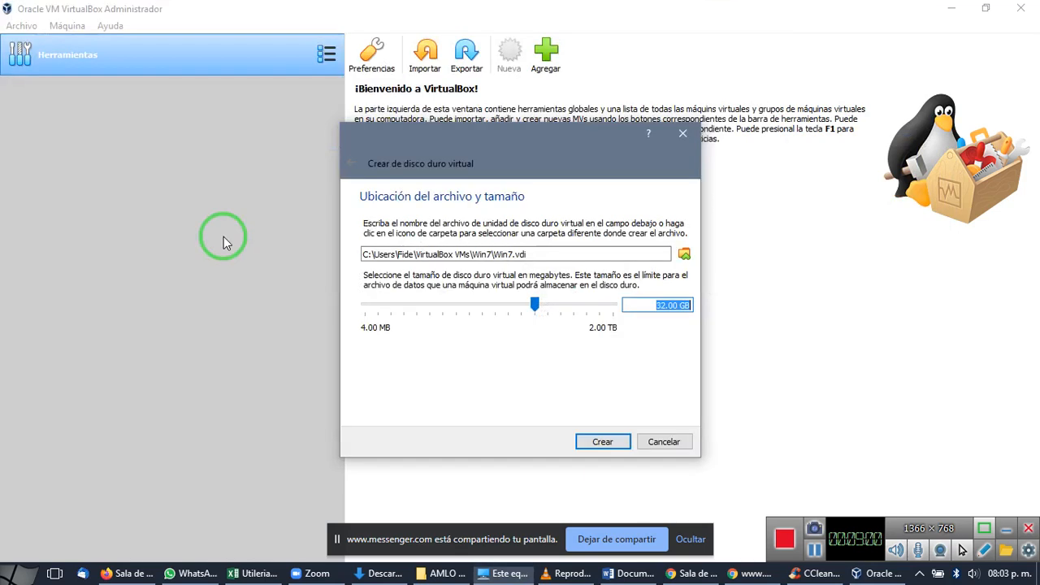
key(alt+Tab)
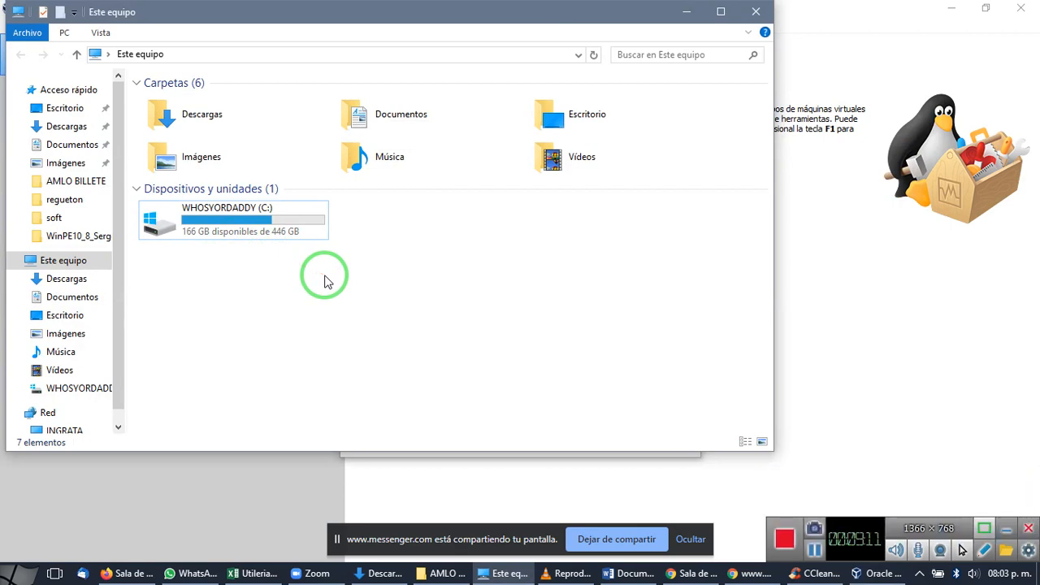
click(234, 231)
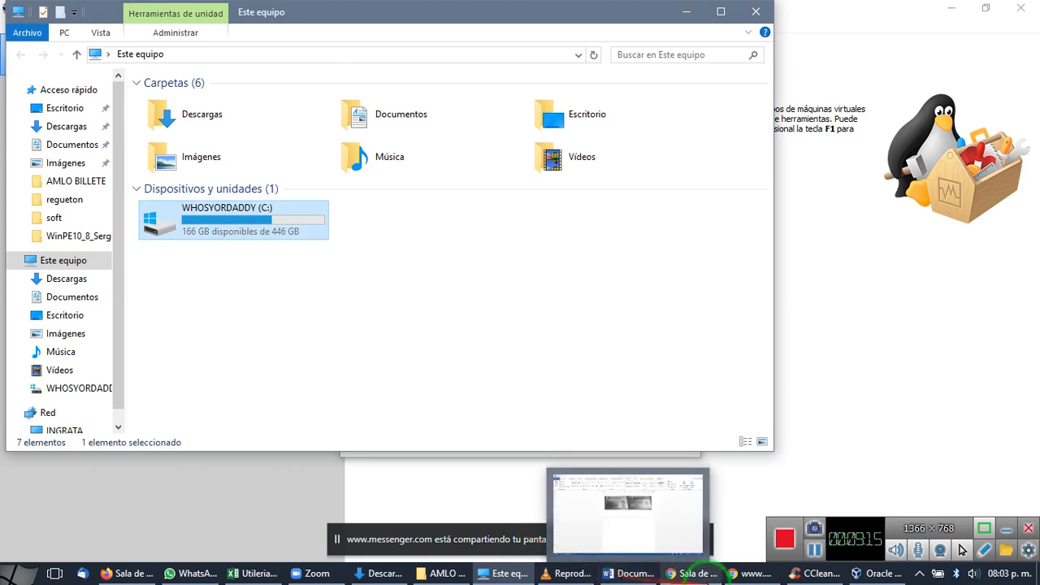
Switch to WhatsApp, read the Electrónica AYO Feb2020 group's unread messages and reply "denme chance estoy en otra conferencia, casi termino" plus a note about Facebook requests.
mouse_move(683, 575)
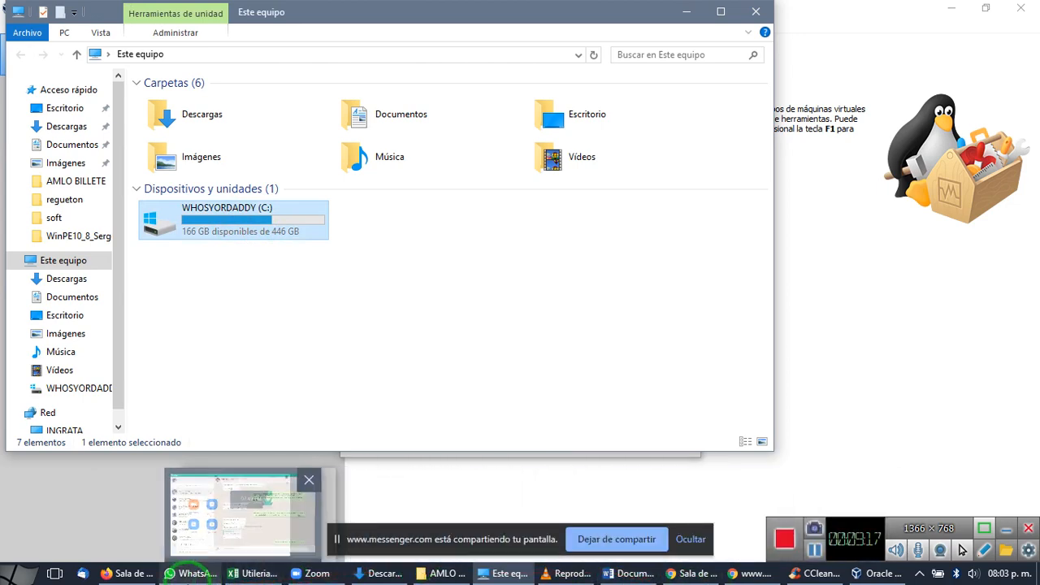
click(188, 574)
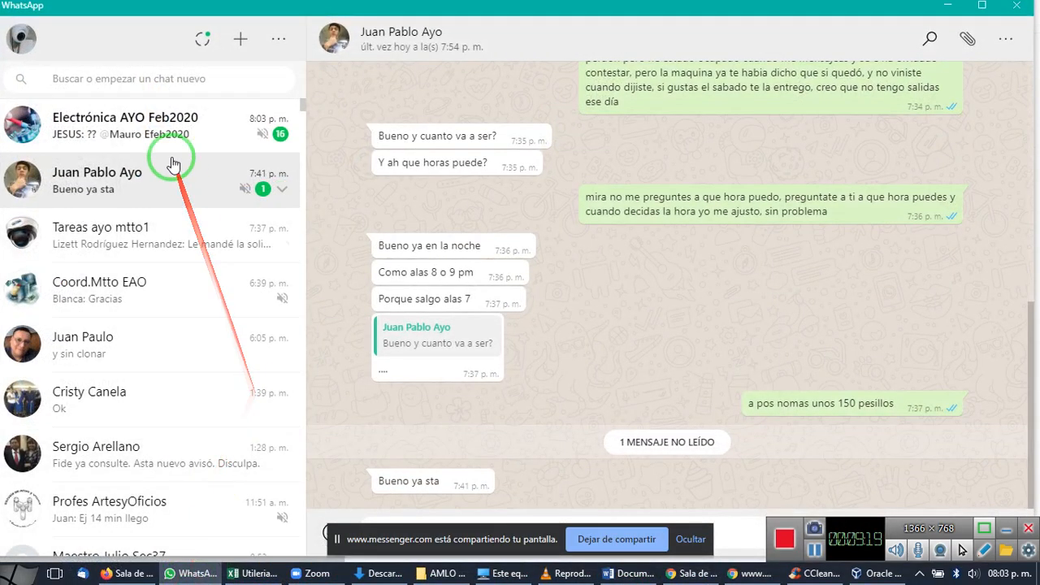
click(194, 135)
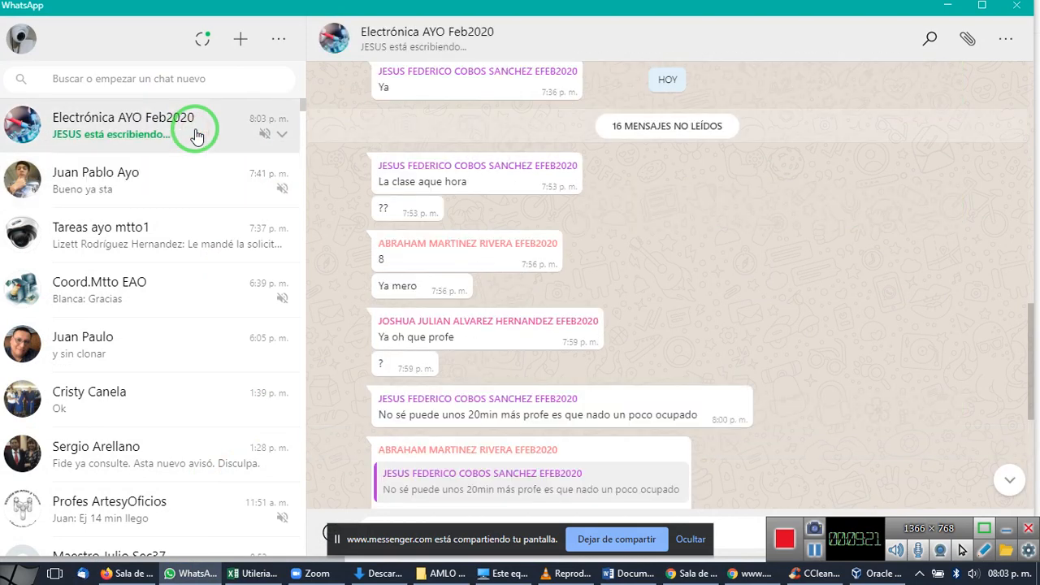
scroll(768, 383, down, 6)
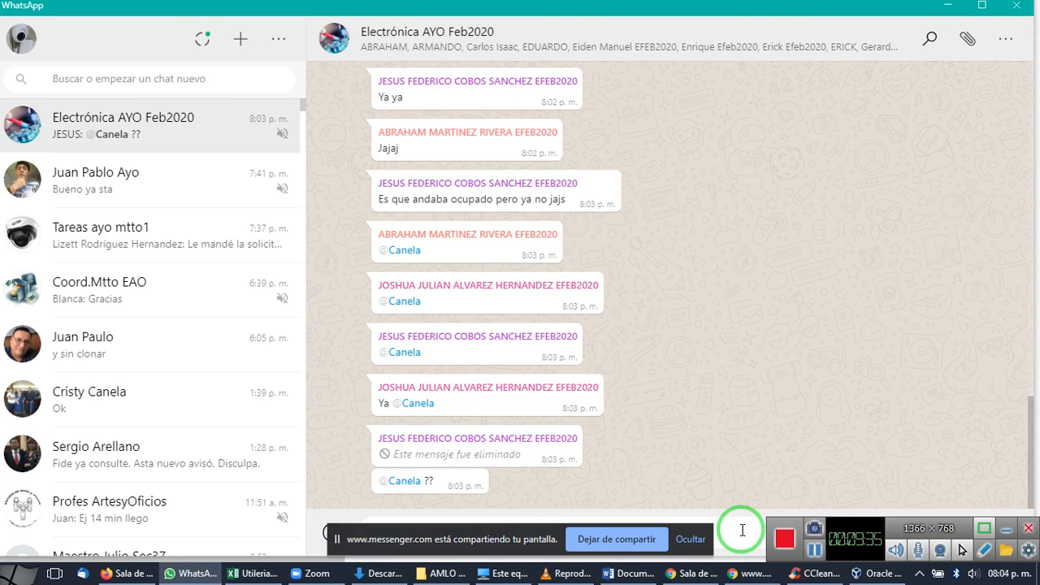
key(Return)
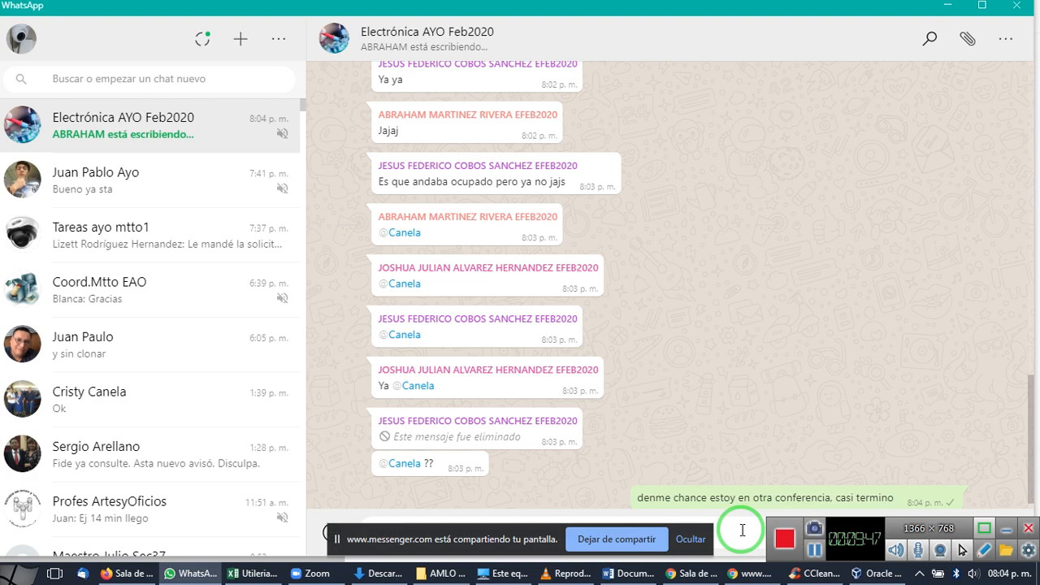
key(Return)
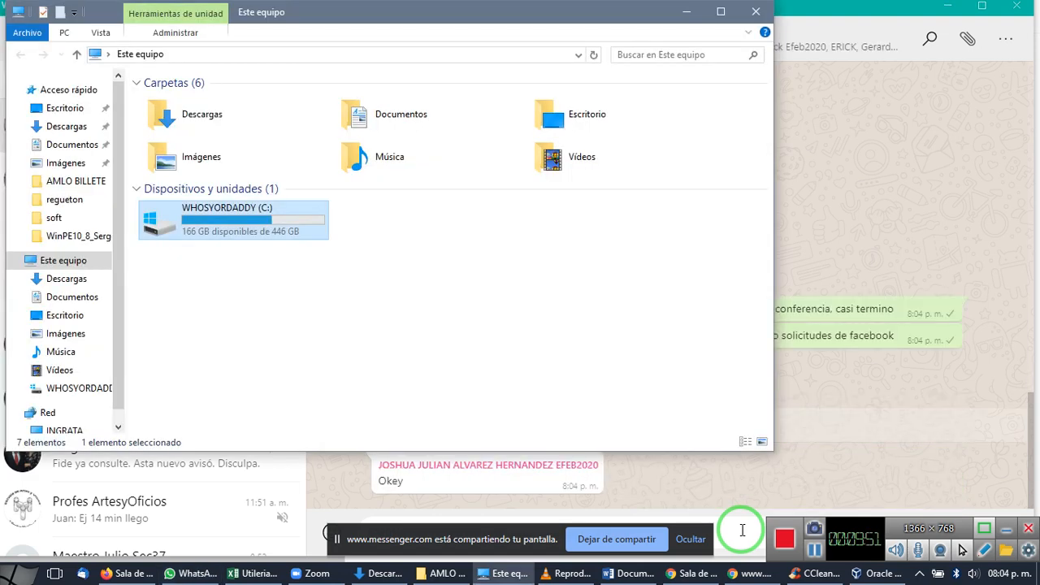
Return to VirtualBox and create the virtual hard disk Win7.vdi with a size of 32.00 GB.
key(alt+Tab)
key(alt+Tab)
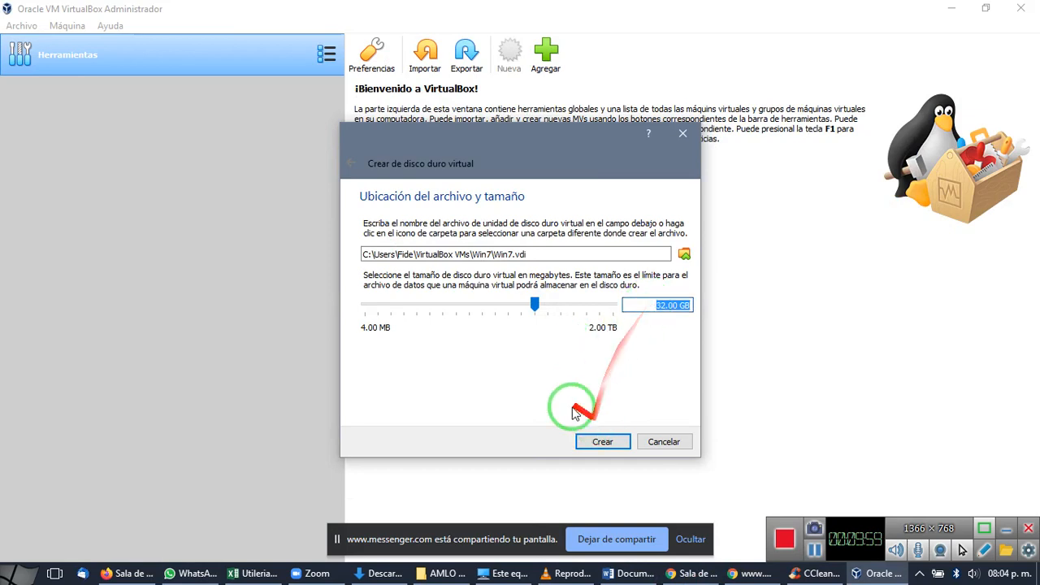
click(599, 439)
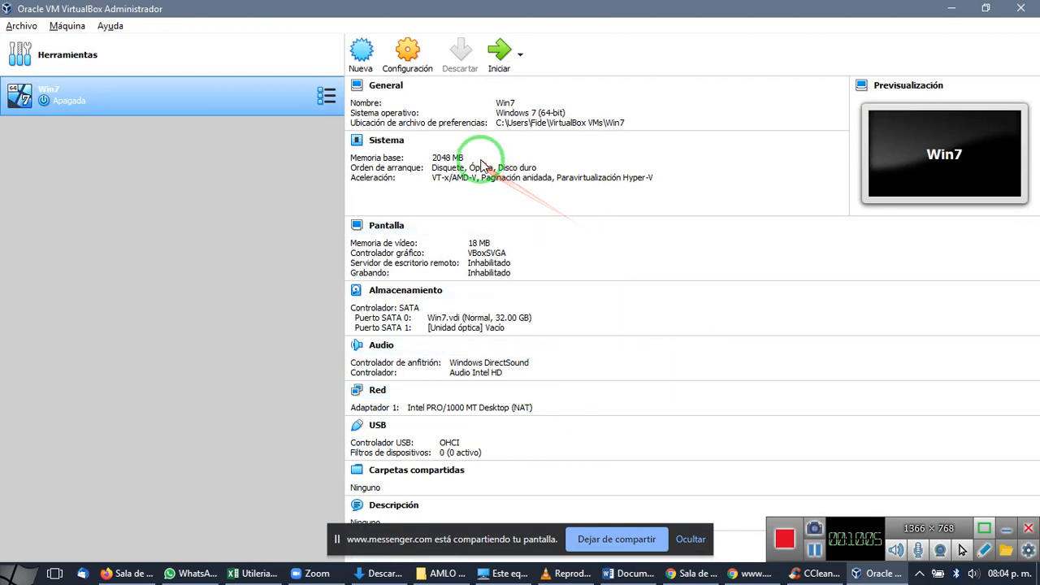
Review the Win7 machine's general, display and storage details and start the virtual machine.
click(527, 117)
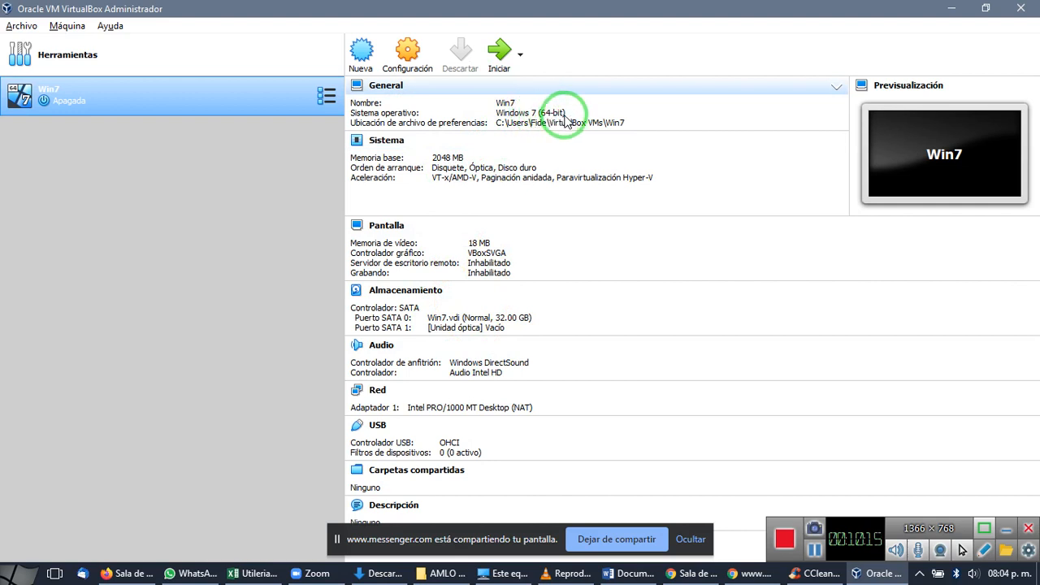
click(618, 124)
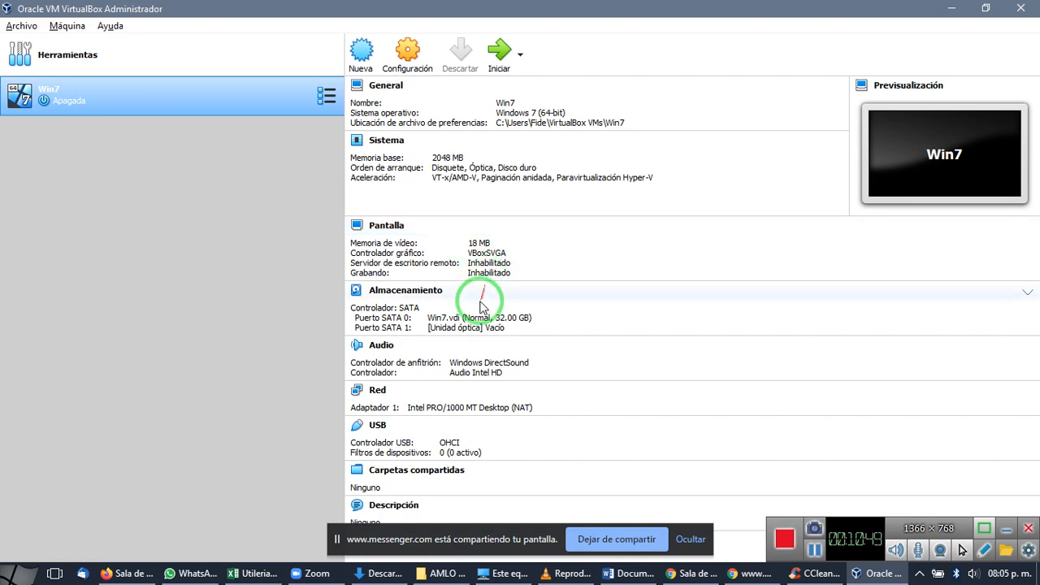
click(527, 247)
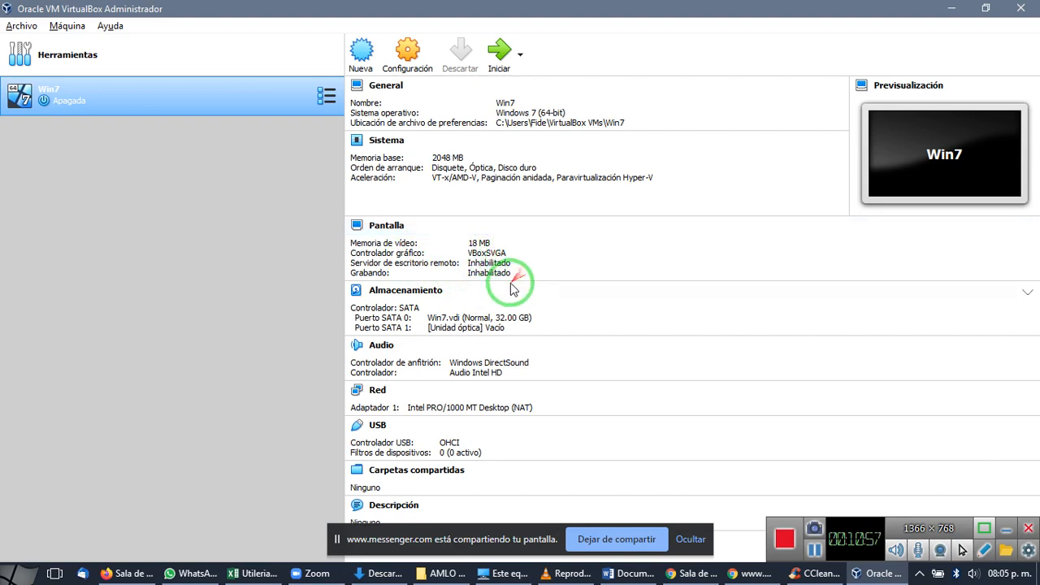
click(465, 323)
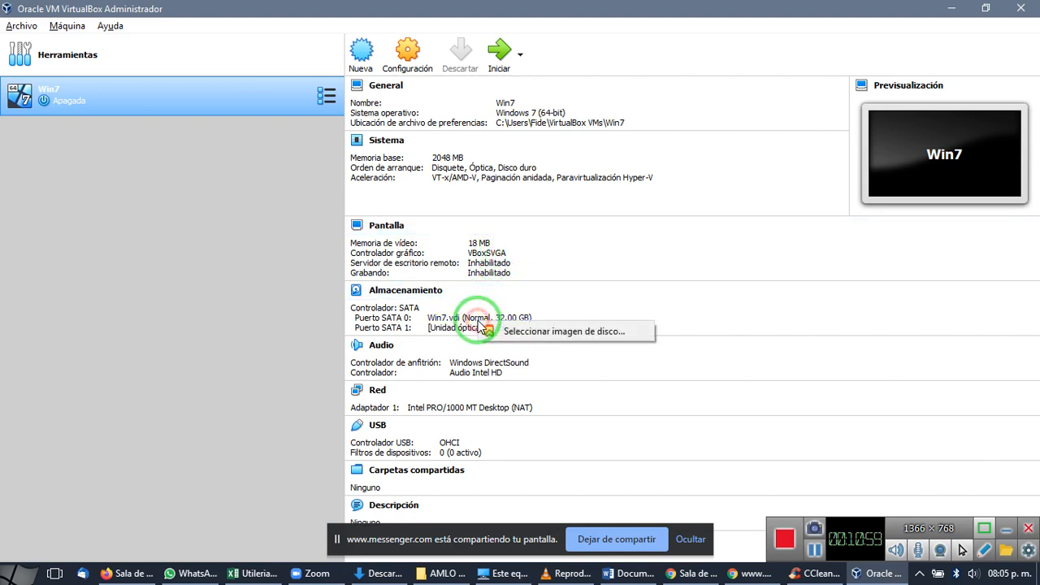
click(412, 321)
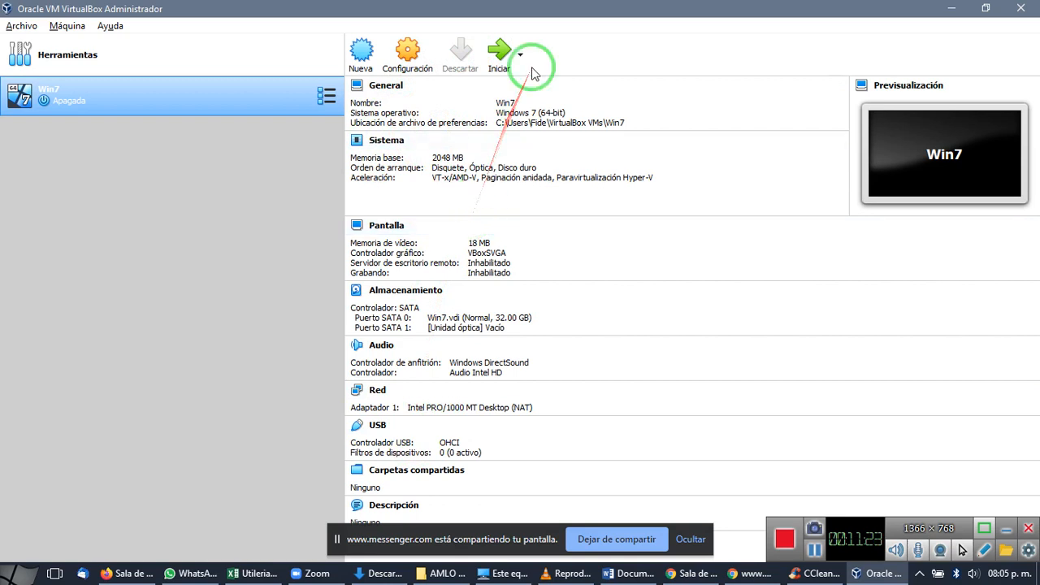
click(501, 55)
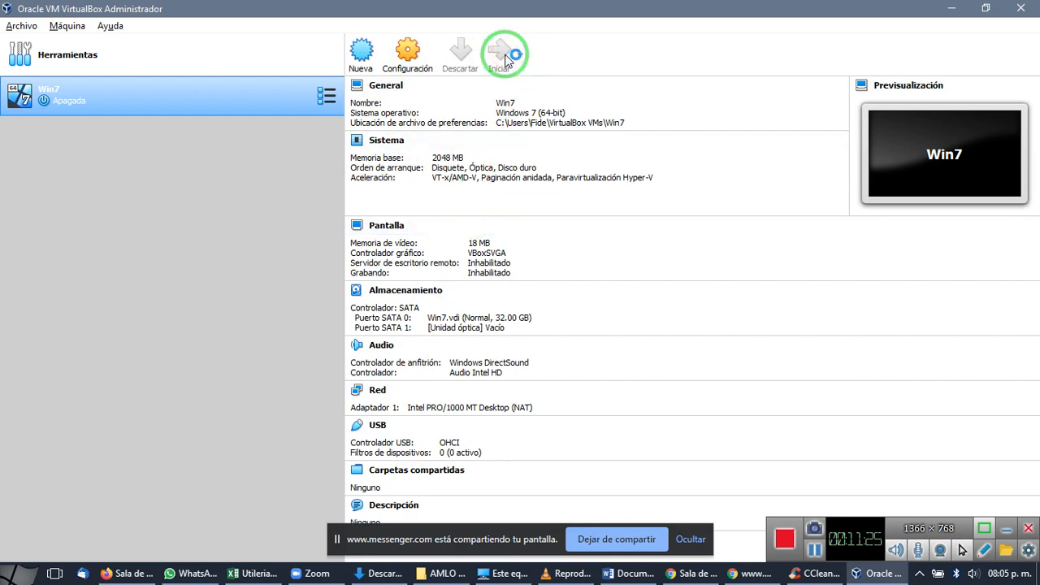